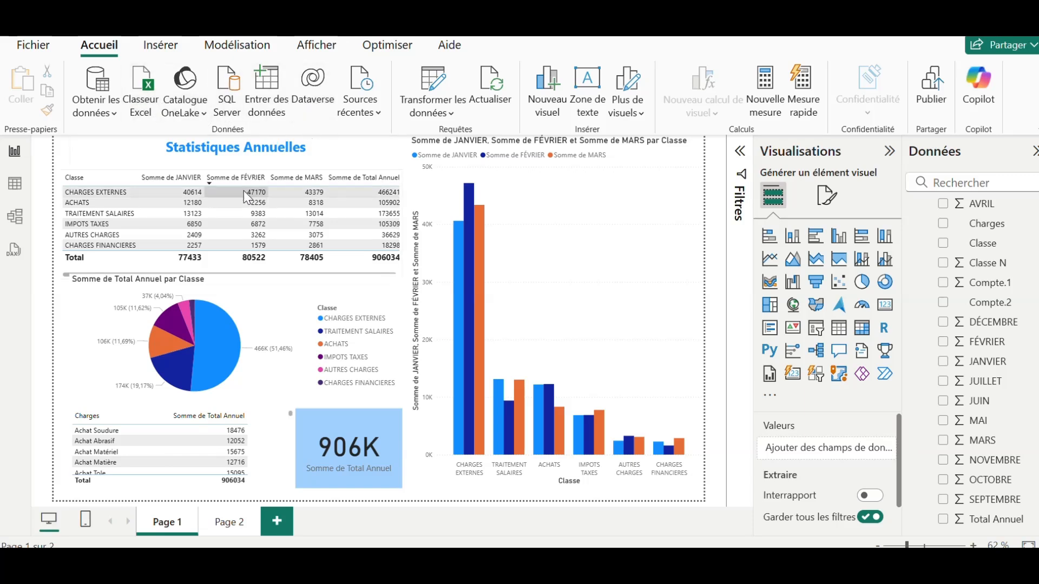
Examine the visuals on Page 1 and Page 2 of the finished example report, including the January decomposition tree
{"action": "left_click", "coordinate": [235, 167]}
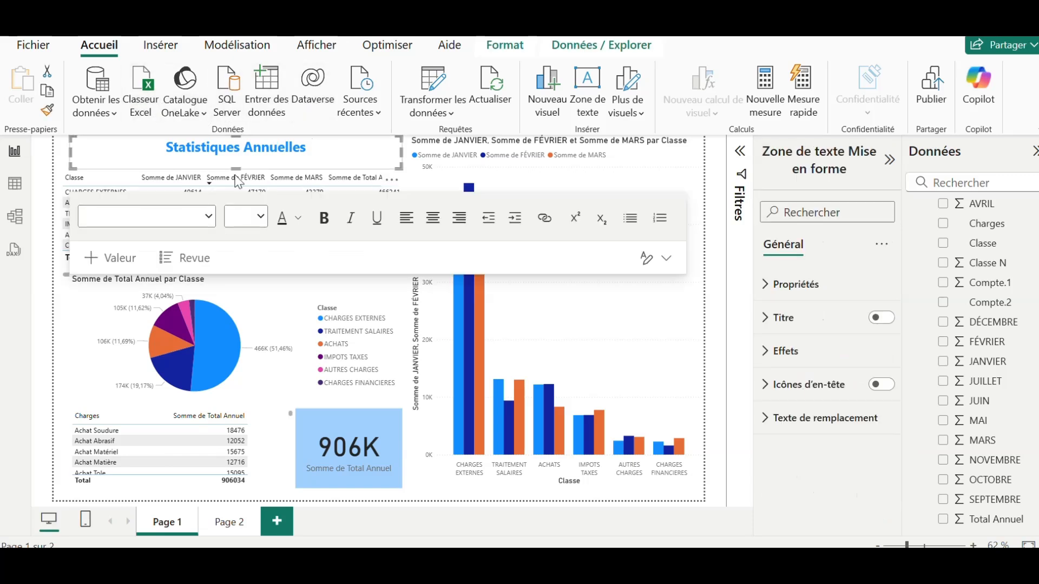
{"action": "left_click", "coordinate": [246, 306]}
{"action": "left_click", "coordinate": [555, 221]}
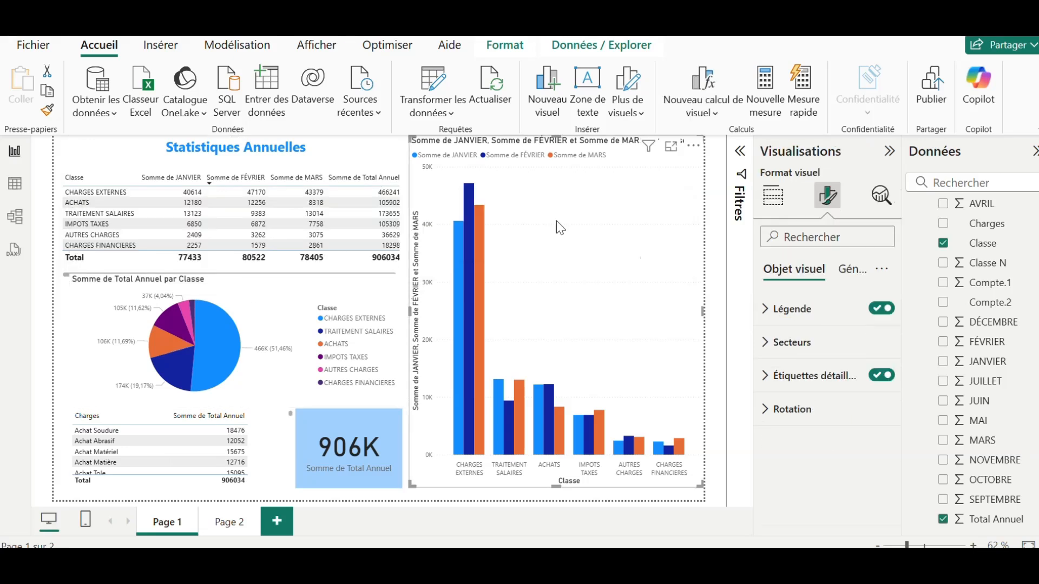
{"action": "left_click", "coordinate": [179, 422]}
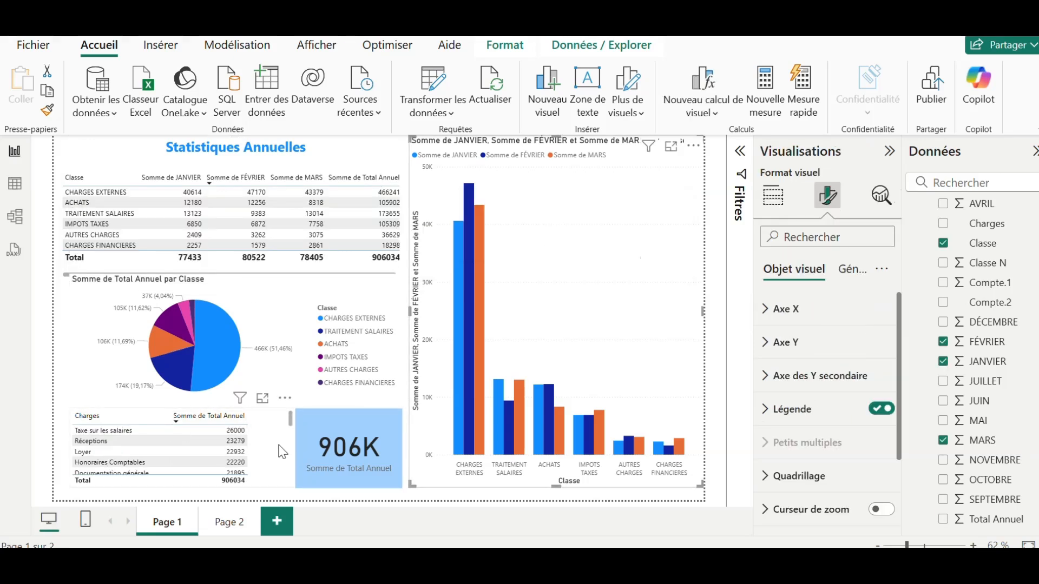
{"action": "left_click", "coordinate": [229, 522]}
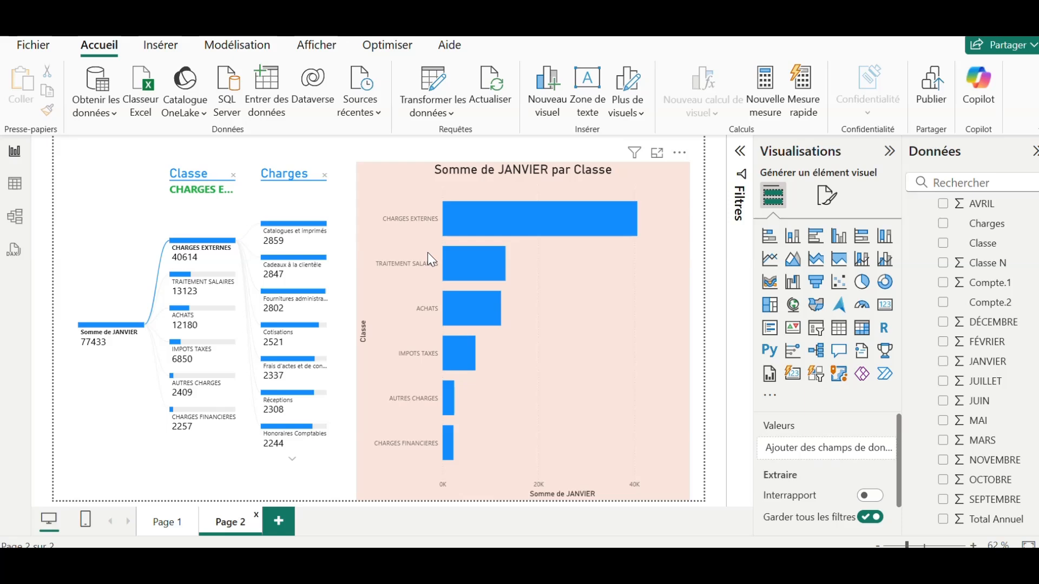
{"action": "left_click", "coordinate": [179, 524]}
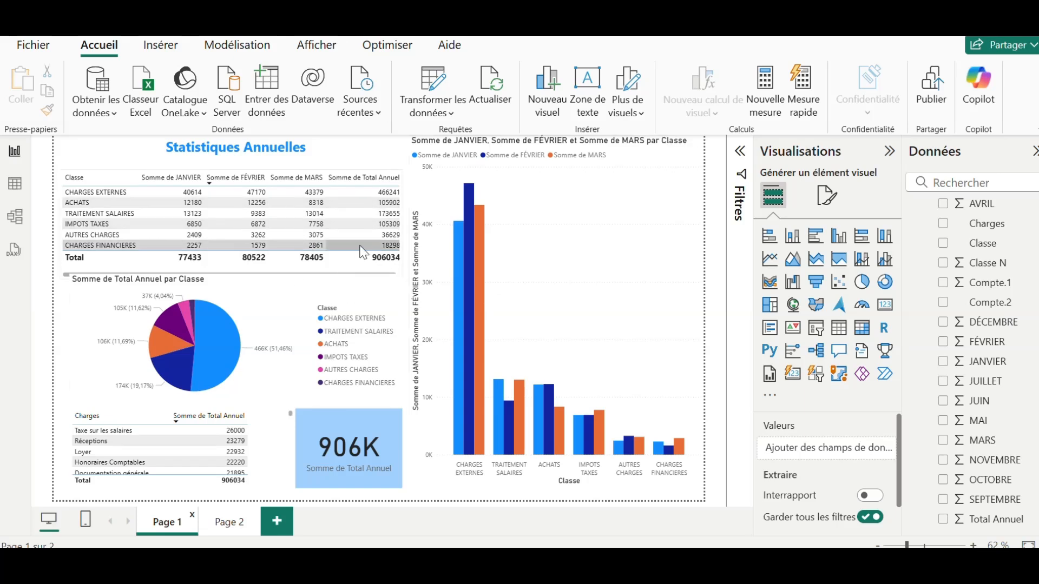
{"action": "left_click", "coordinate": [337, 422]}
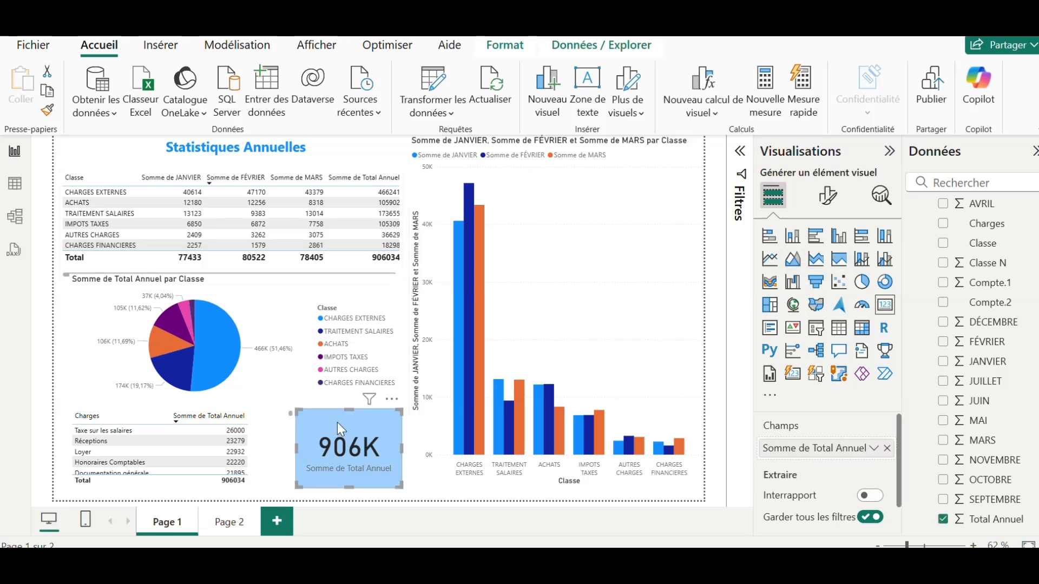
{"action": "left_click", "coordinate": [218, 522]}
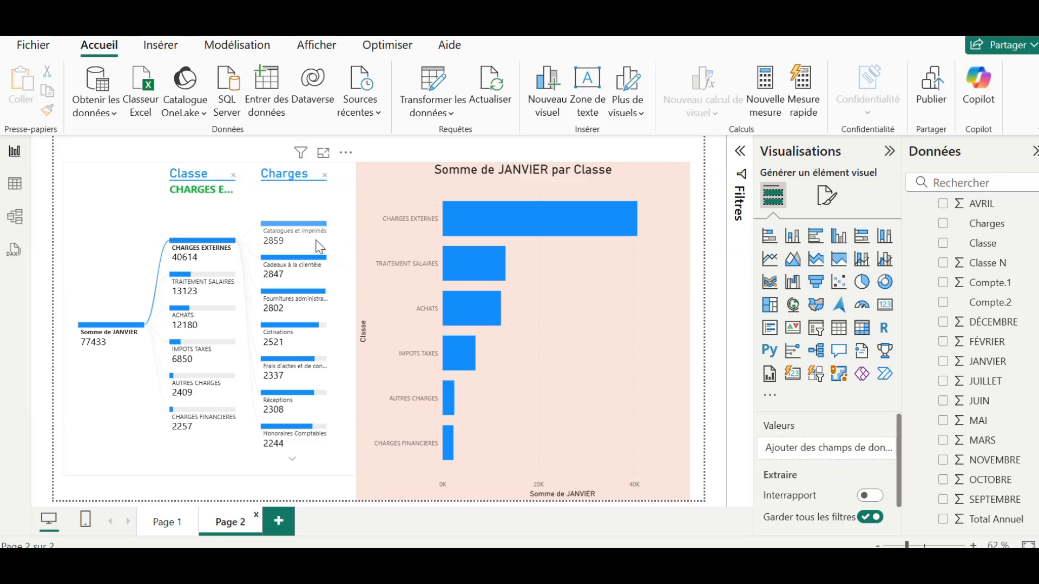
{"action": "mouse_move", "coordinate": [319, 247]}
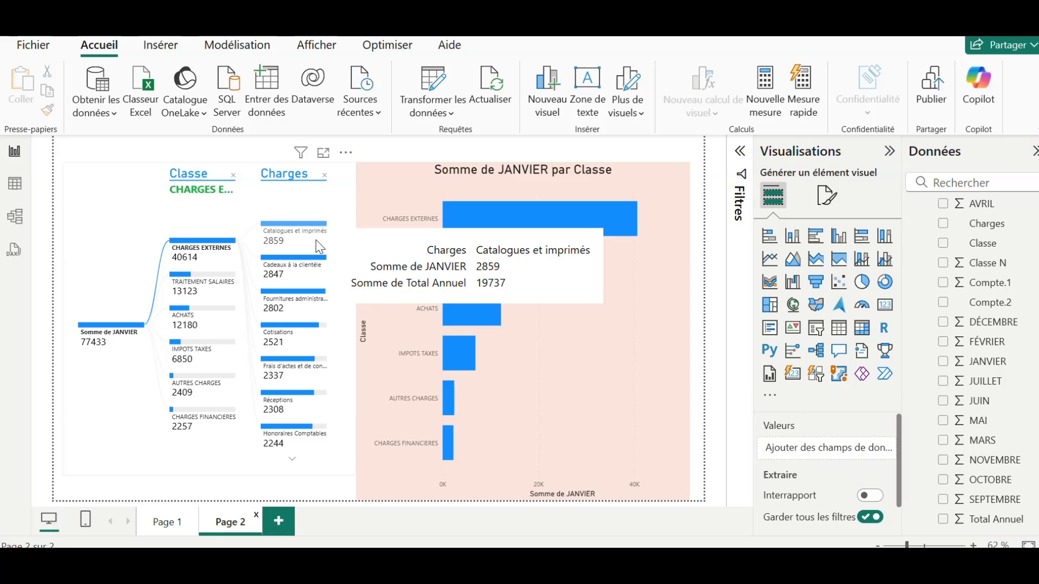
Create a new blank report and show its empty canvas
{"action": "left_click", "coordinate": [33, 47]}
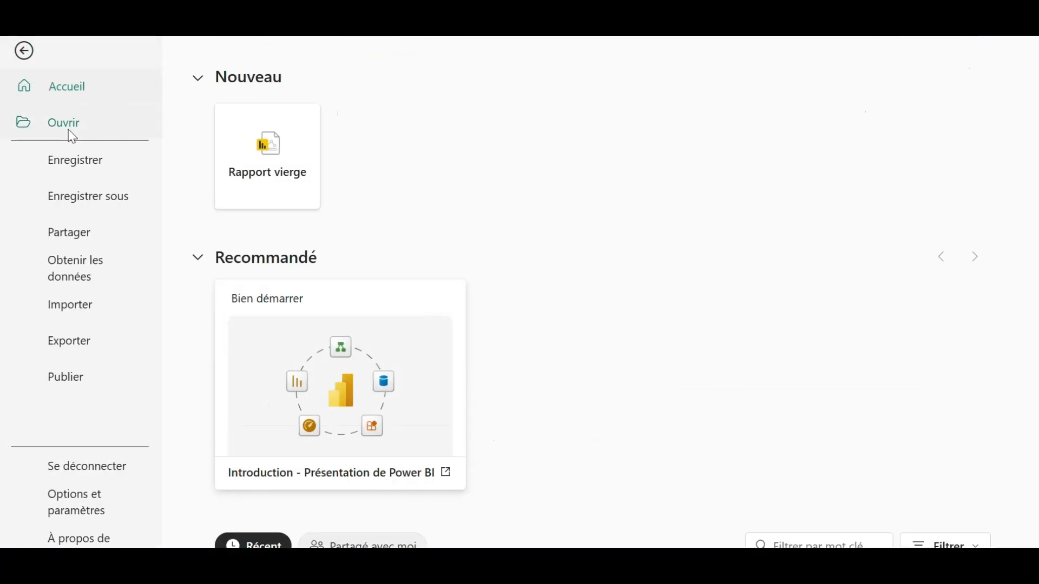
{"action": "left_click", "coordinate": [259, 155]}
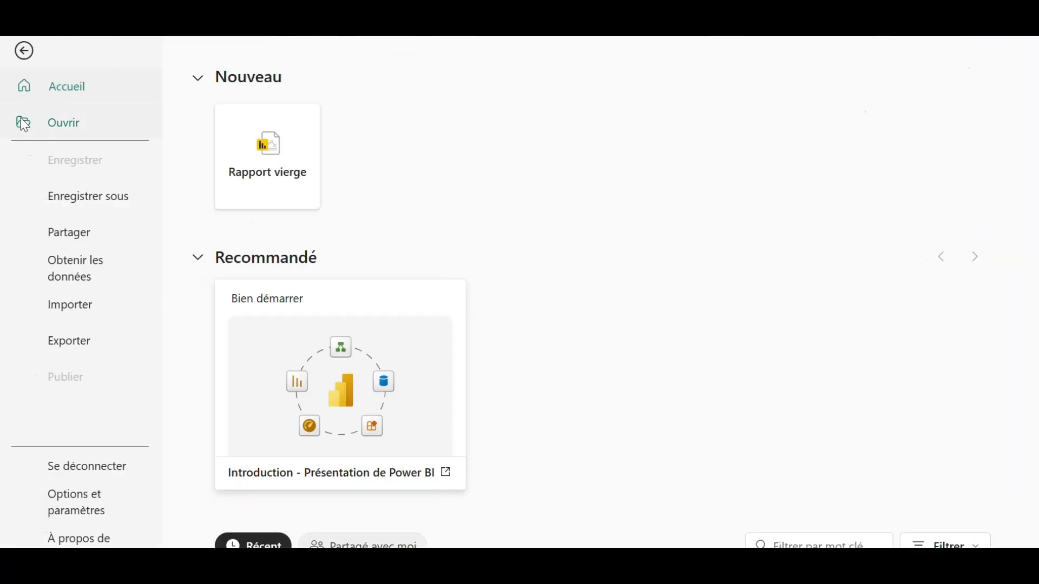
{"action": "left_click", "coordinate": [24, 51]}
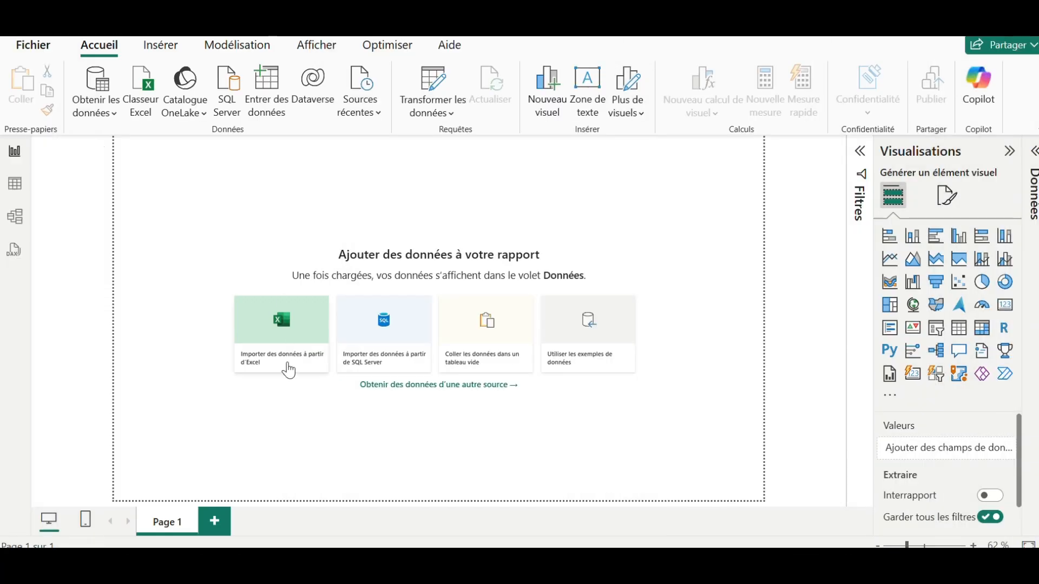
Import the Excel workbook A.xlsx from the Bureau folder as the report's data source
{"action": "left_click", "coordinate": [284, 326]}
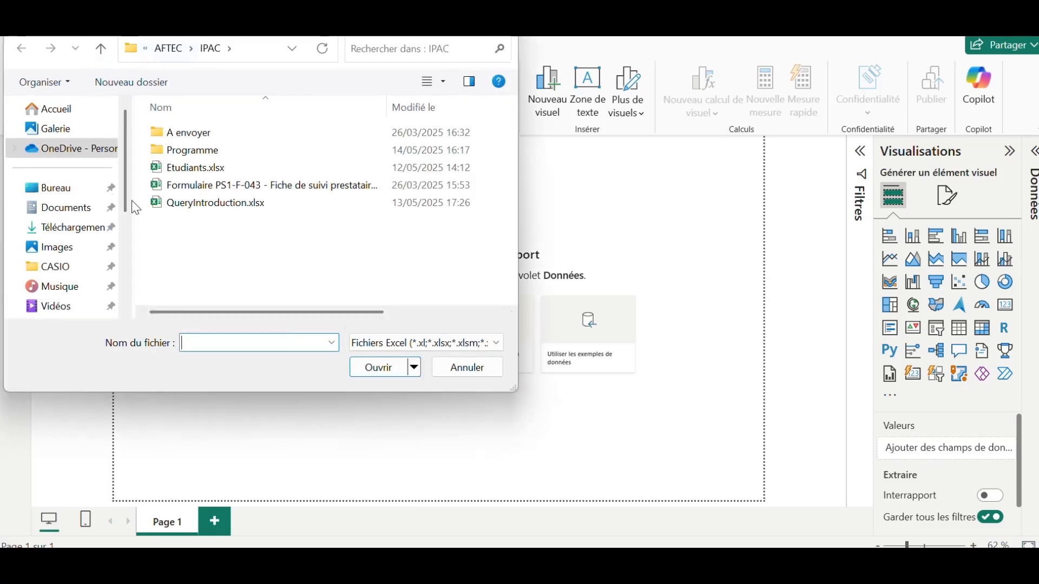
{"action": "left_click", "coordinate": [61, 188]}
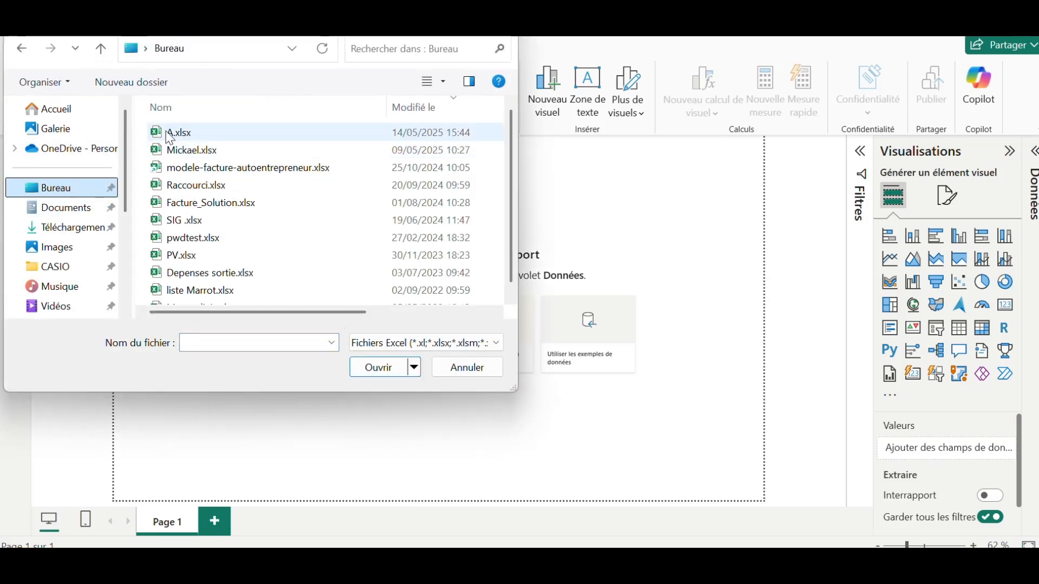
{"action": "left_click", "coordinate": [193, 132]}
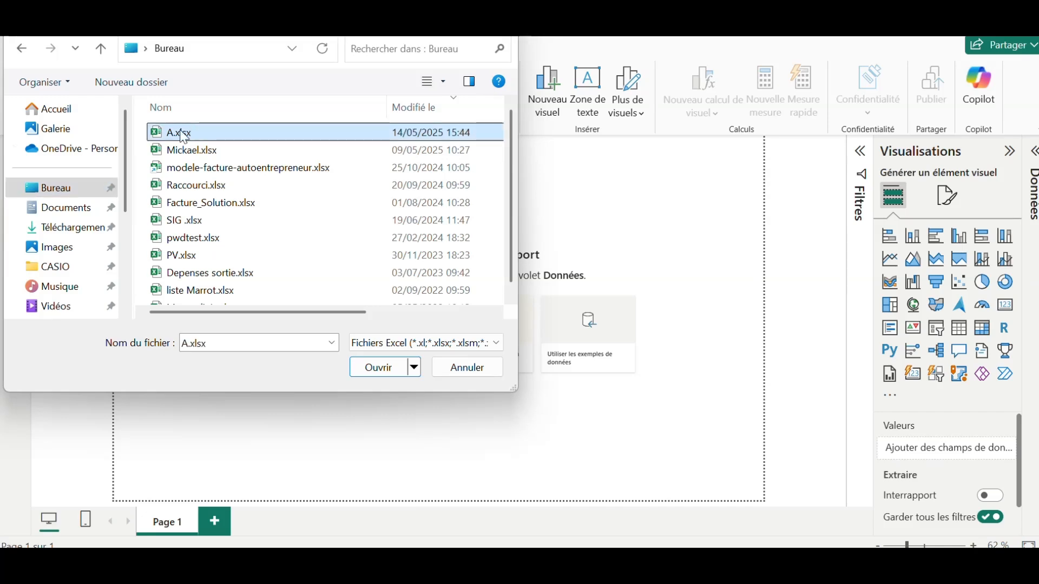
{"action": "left_click", "coordinate": [181, 132]}
{"action": "left_click", "coordinate": [284, 138]}
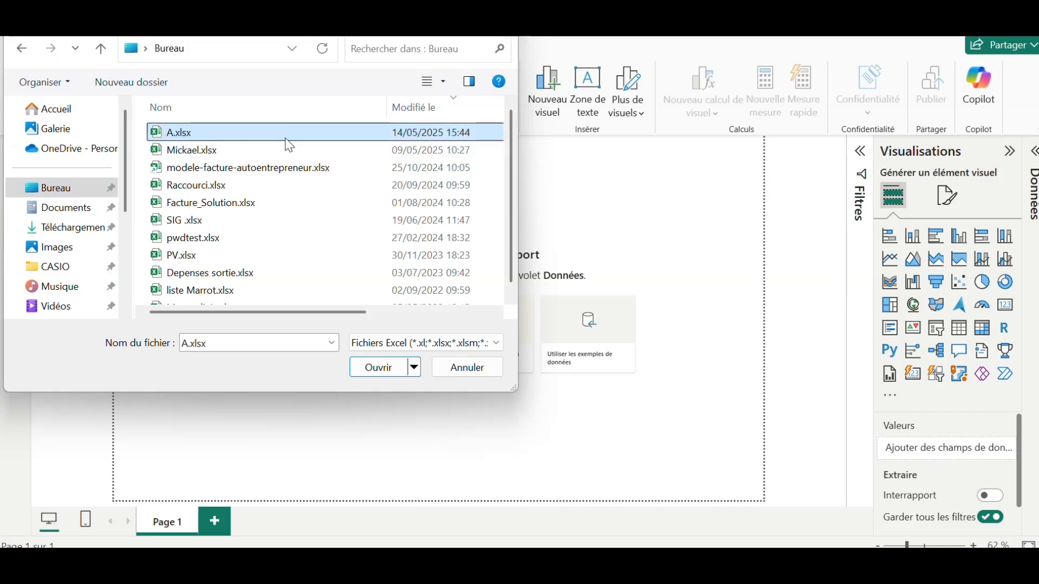
{"action": "double_click", "coordinate": [214, 137]}
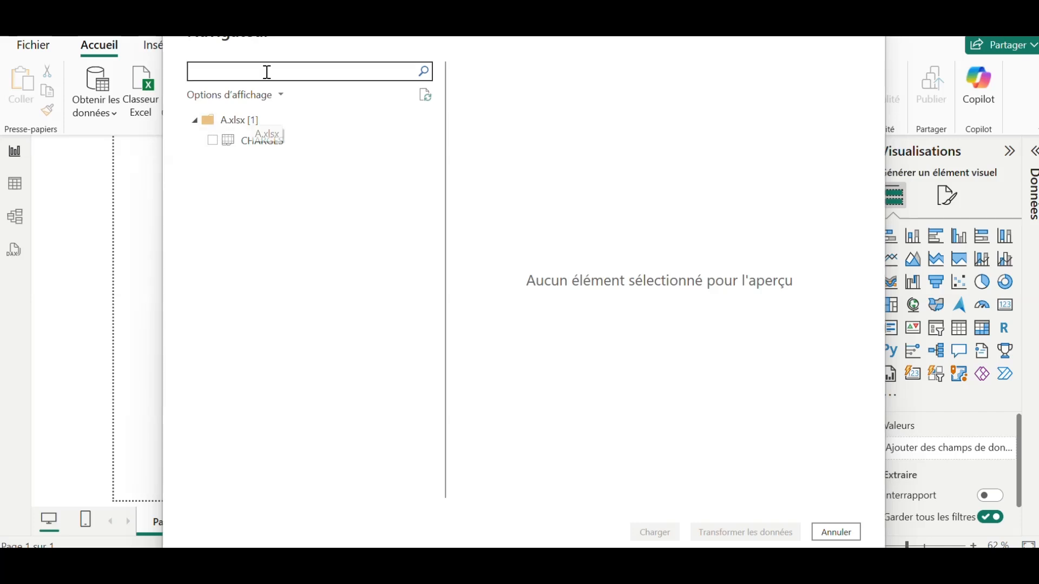
Select the CHARGES table of A.xlsx, look through its preview rows and load it into the report
{"action": "left_click", "coordinate": [213, 140]}
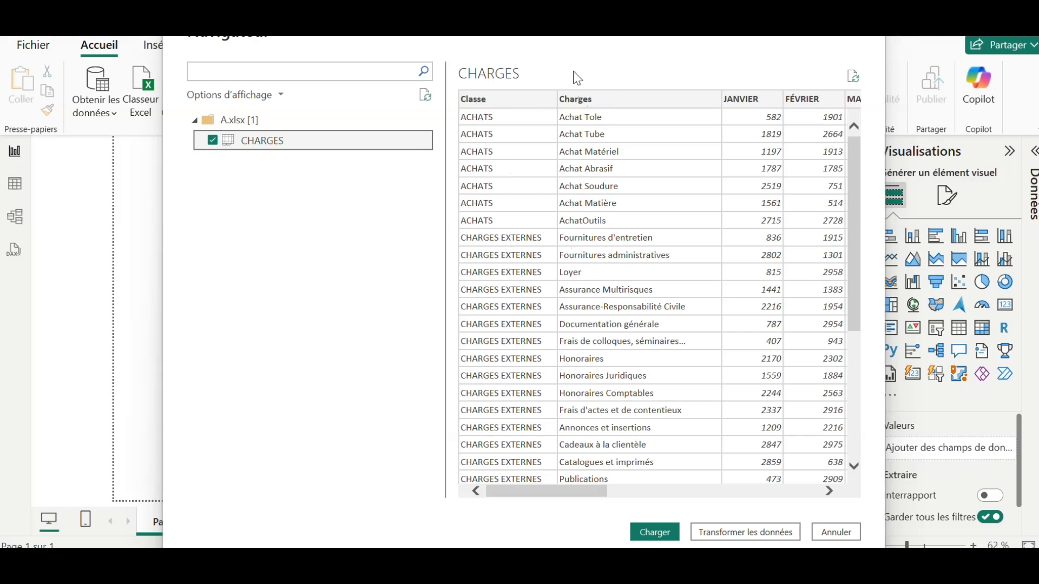
{"action": "left_click_drag", "start_coordinate": [526, 489], "coordinate": [489, 490]}
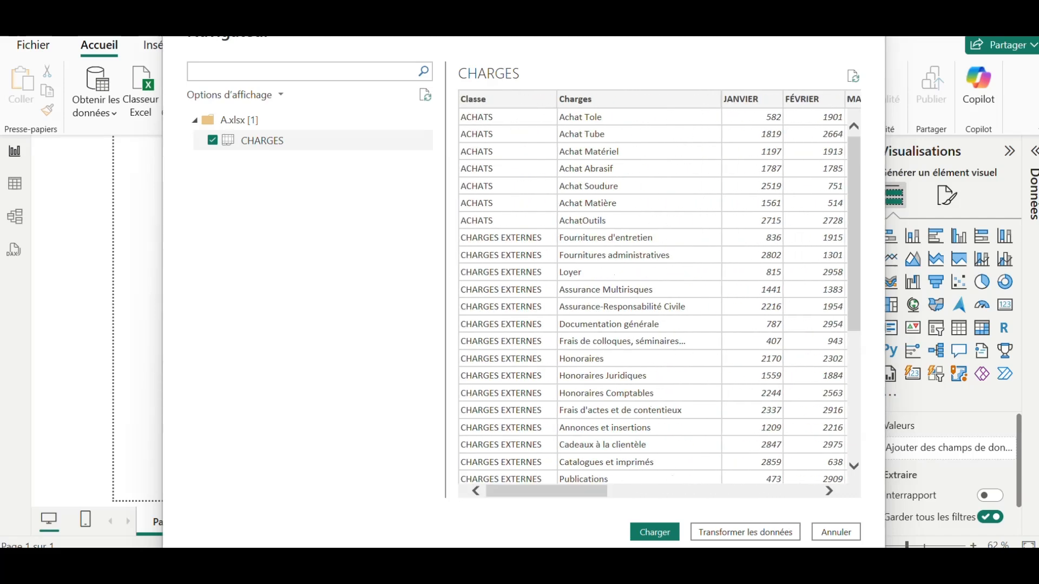
{"action": "scroll", "coordinate": [644, 303], "scroll_direction": "down", "scroll_amount": 4}
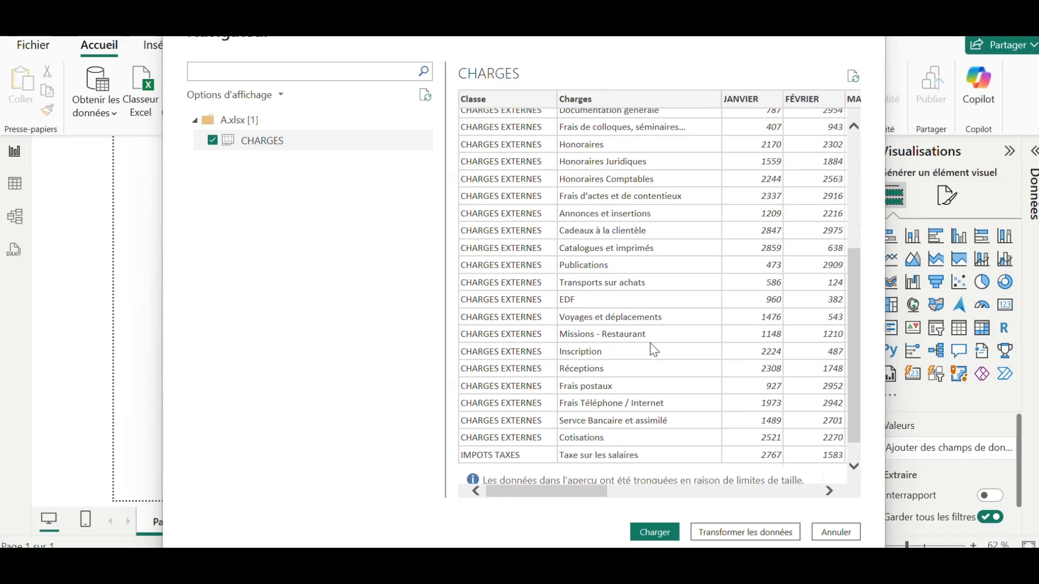
{"action": "scroll", "coordinate": [649, 324], "scroll_direction": "up", "scroll_amount": 4}
{"action": "scroll", "coordinate": [646, 313], "scroll_direction": "up", "scroll_amount": 1}
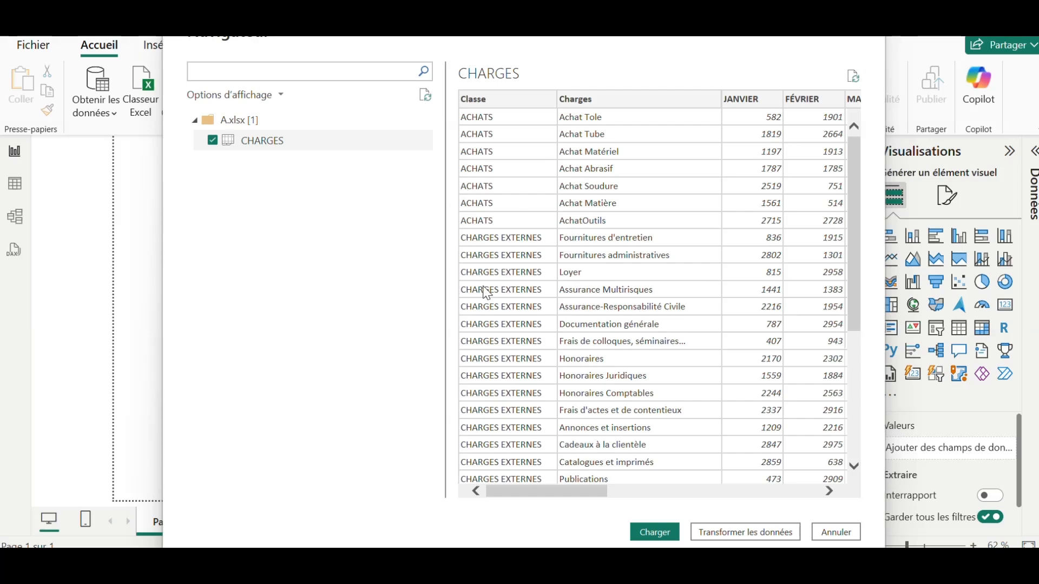
{"action": "left_click", "coordinate": [655, 533]}
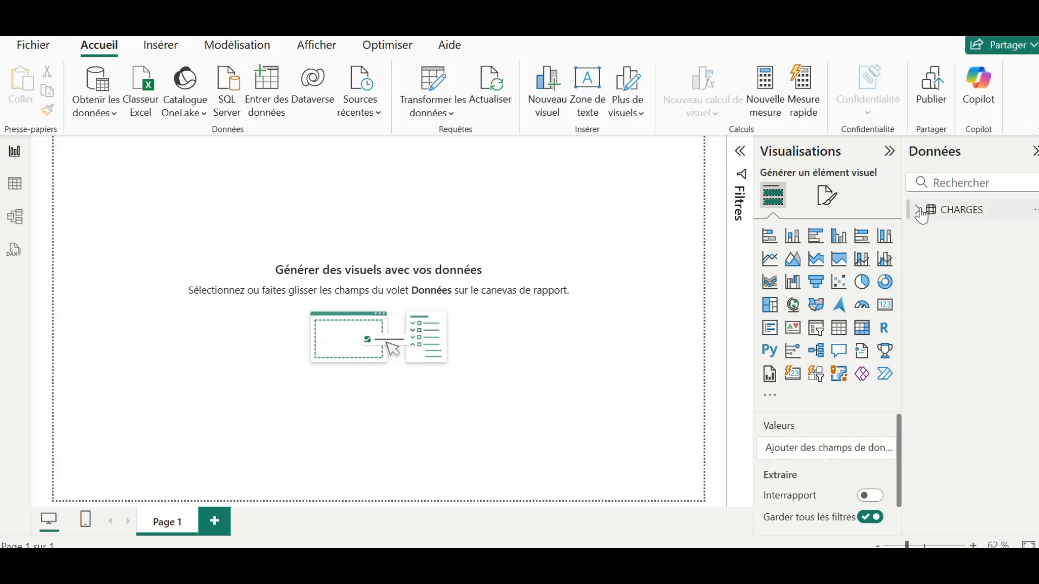
Expand the fields of the CHARGES table and create a table visual from the Classe field
{"action": "mouse_move", "coordinate": [922, 216]}
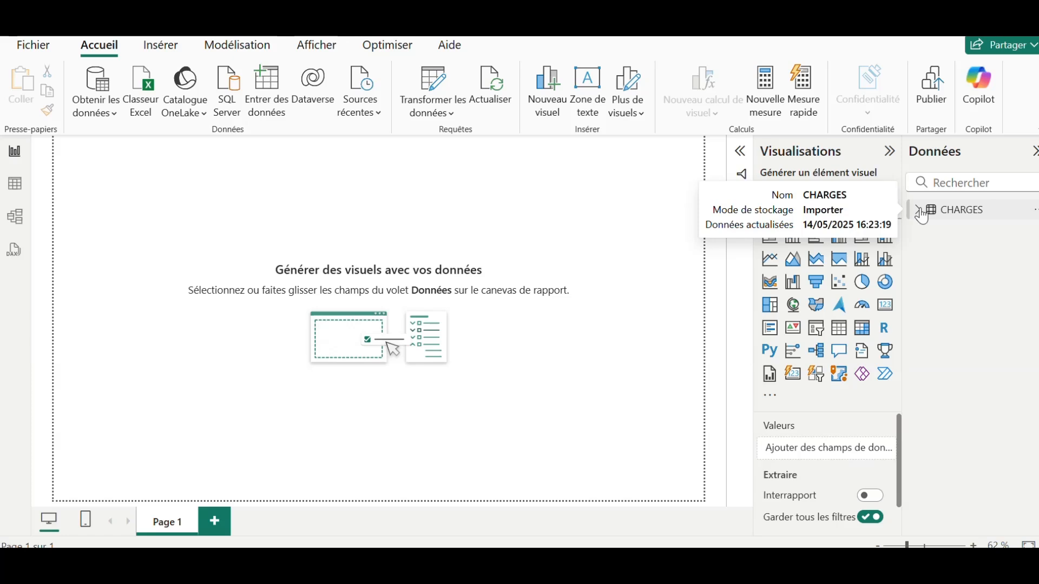
{"action": "left_click", "coordinate": [921, 213]}
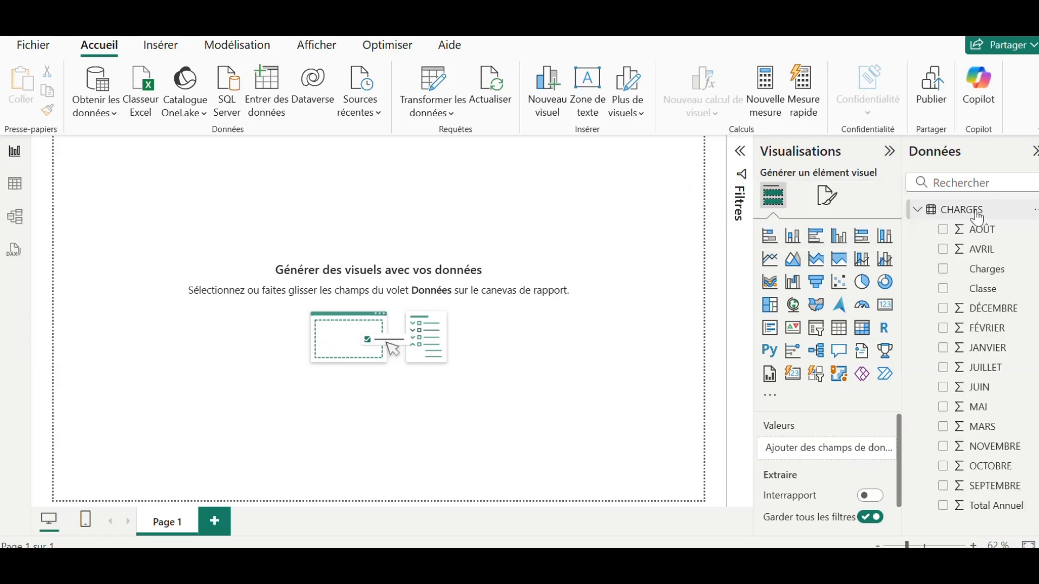
{"action": "mouse_move", "coordinate": [967, 218]}
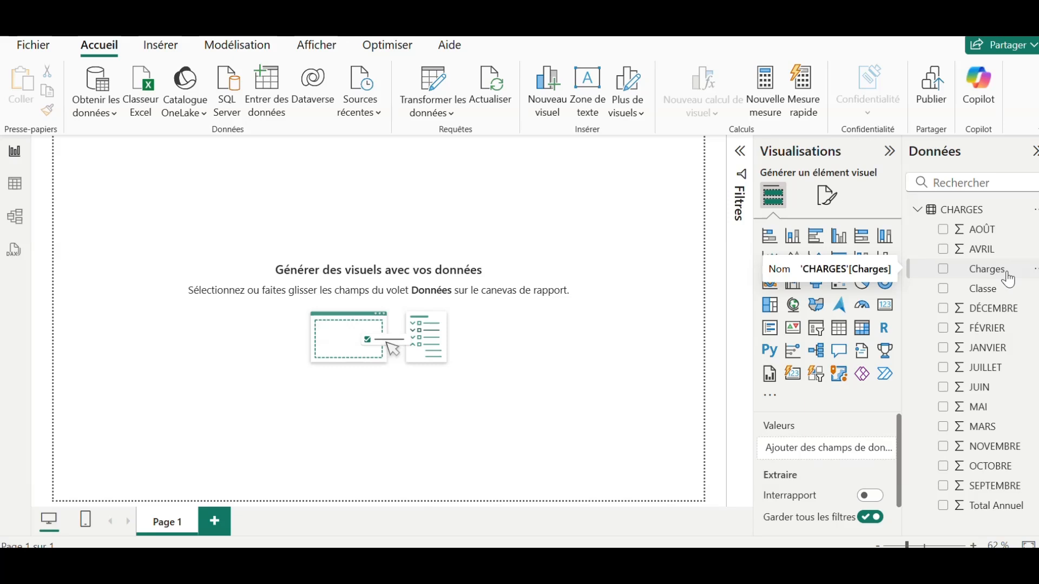
{"action": "left_click", "coordinate": [942, 292]}
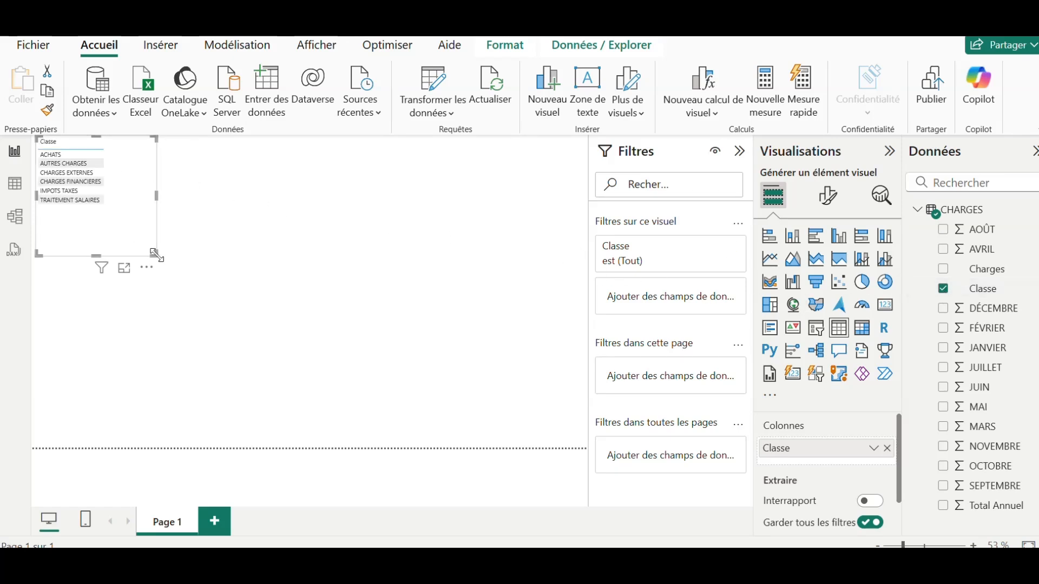
Enlarge the Classe table visual and try adding the Charges field as a second column
{"action": "left_click_drag", "start_coordinate": [156, 253], "coordinate": [314, 443]}
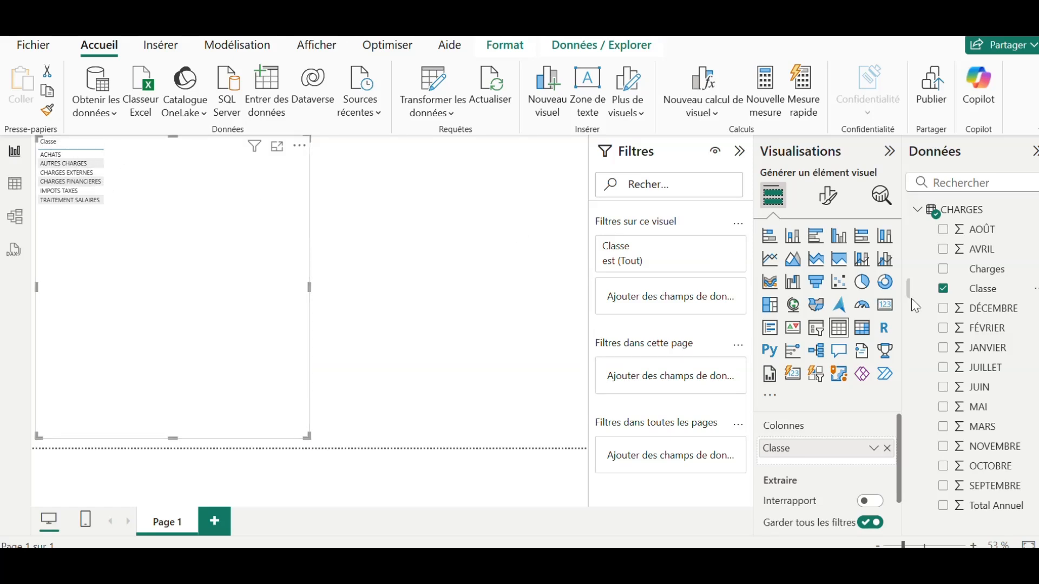
{"action": "left_click", "coordinate": [943, 270]}
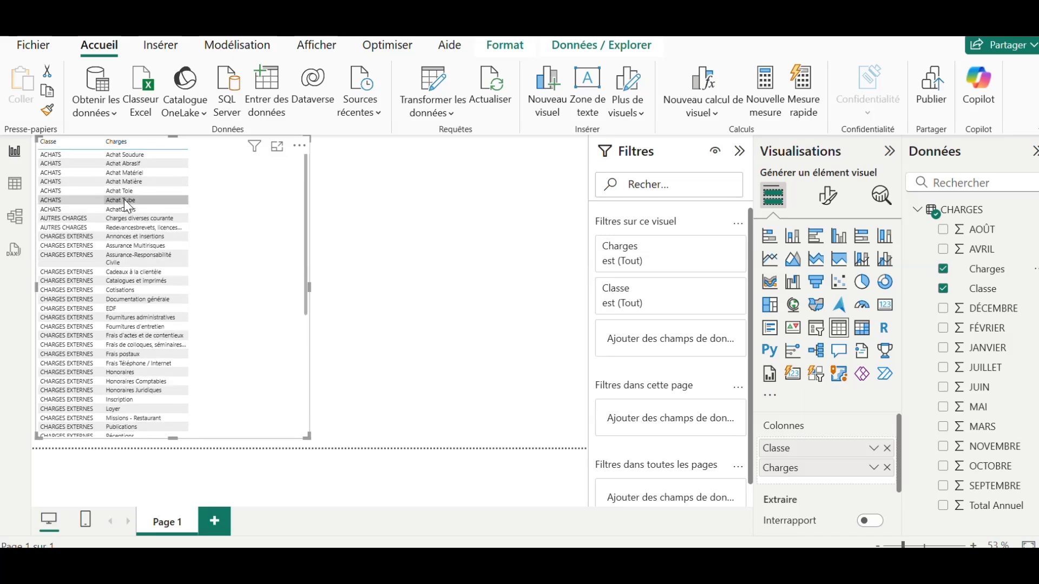
{"action": "left_click", "coordinate": [943, 269]}
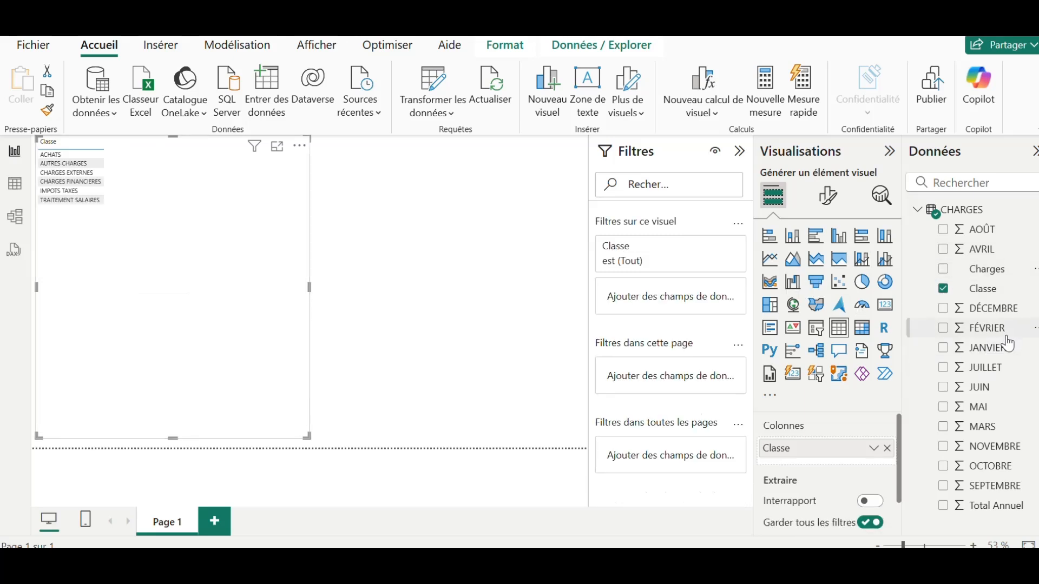
Add the Total Annuel field to the Classe table and shrink the visual to fit its rows
{"action": "left_click", "coordinate": [942, 506]}
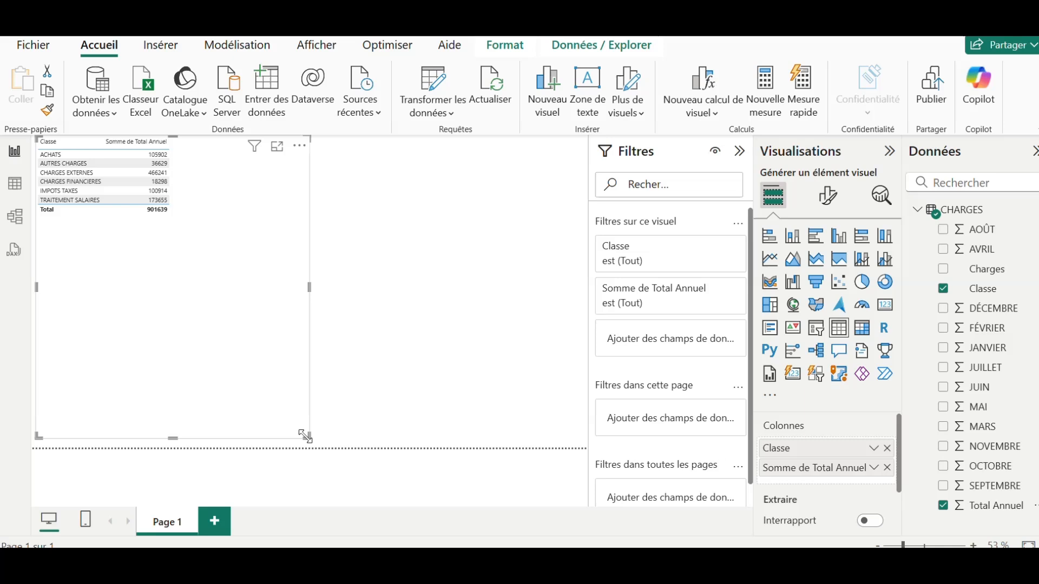
{"action": "left_click_drag", "start_coordinate": [306, 435], "coordinate": [271, 221]}
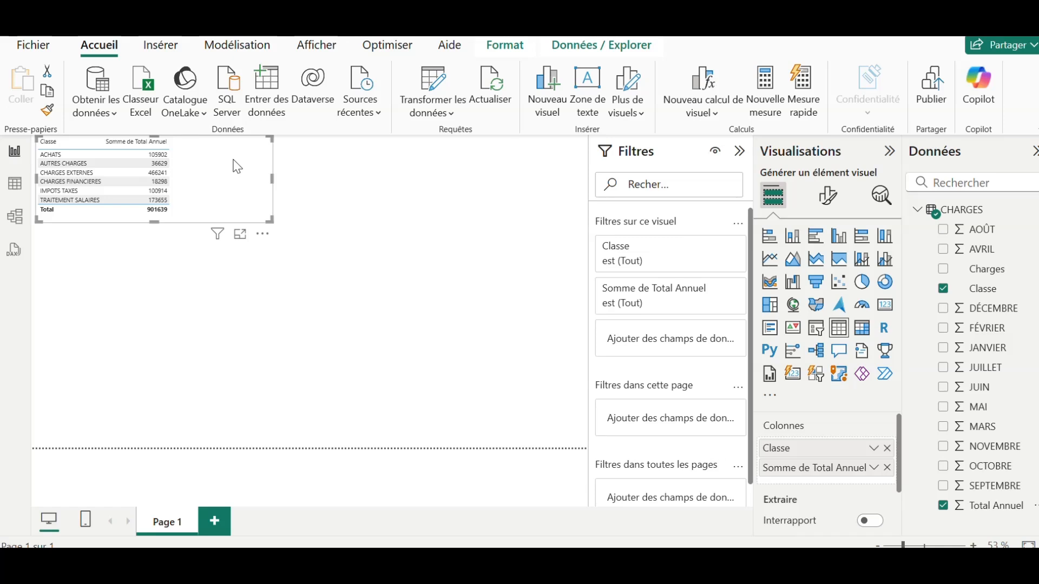
{"action": "left_click", "coordinate": [338, 174]}
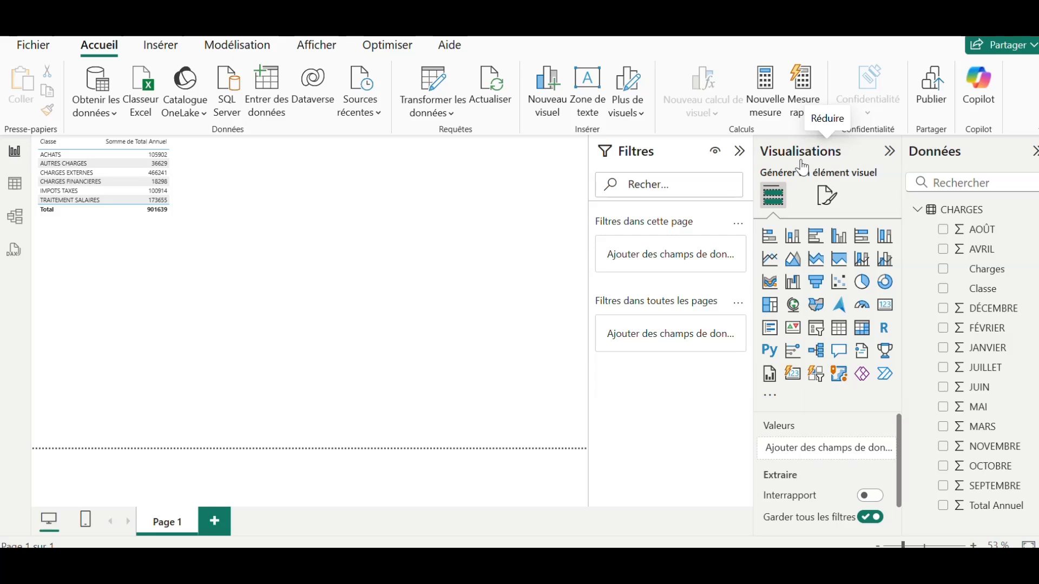
Insert an empty clustered column chart below the Classe table and enlarge it
{"action": "left_click", "coordinate": [840, 238]}
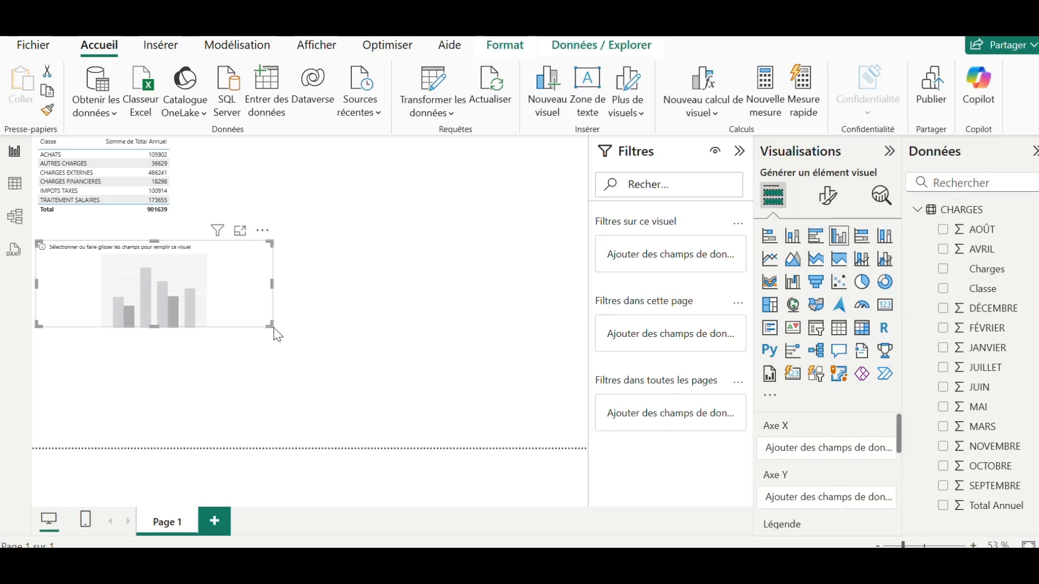
{"action": "left_click_drag", "start_coordinate": [274, 328], "coordinate": [330, 380]}
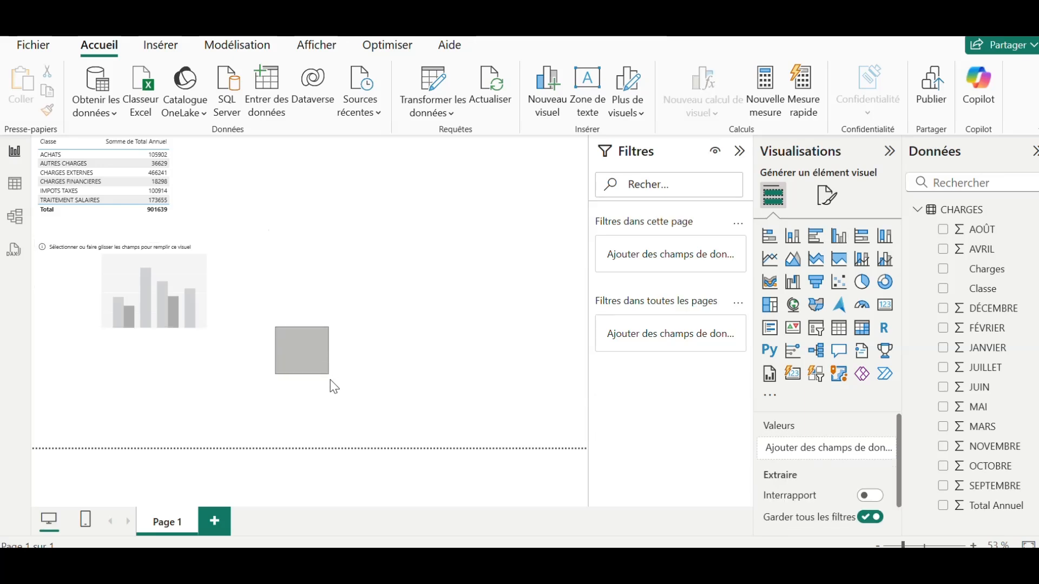
{"action": "left_click", "coordinate": [167, 258]}
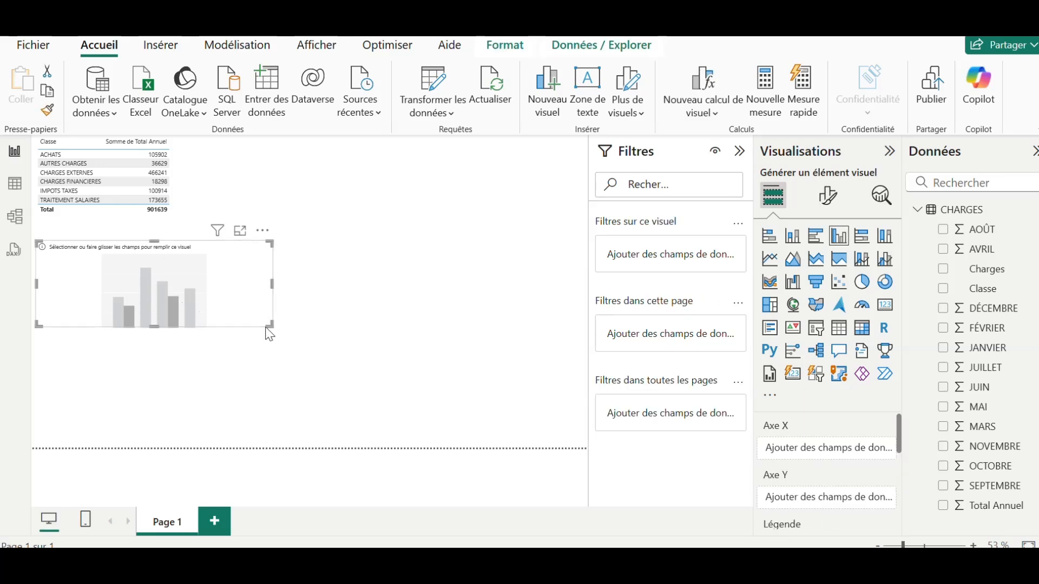
{"action": "left_click_drag", "start_coordinate": [269, 326], "coordinate": [311, 417]}
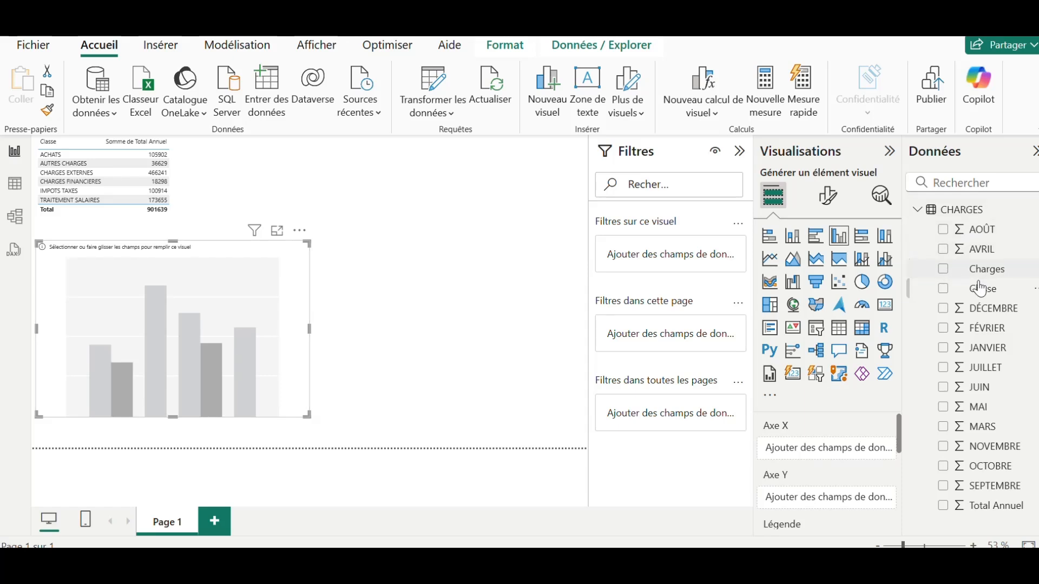
Plot Total Annuel by Classe in the empty column chart and widen the chart
{"action": "left_click", "coordinate": [949, 293]}
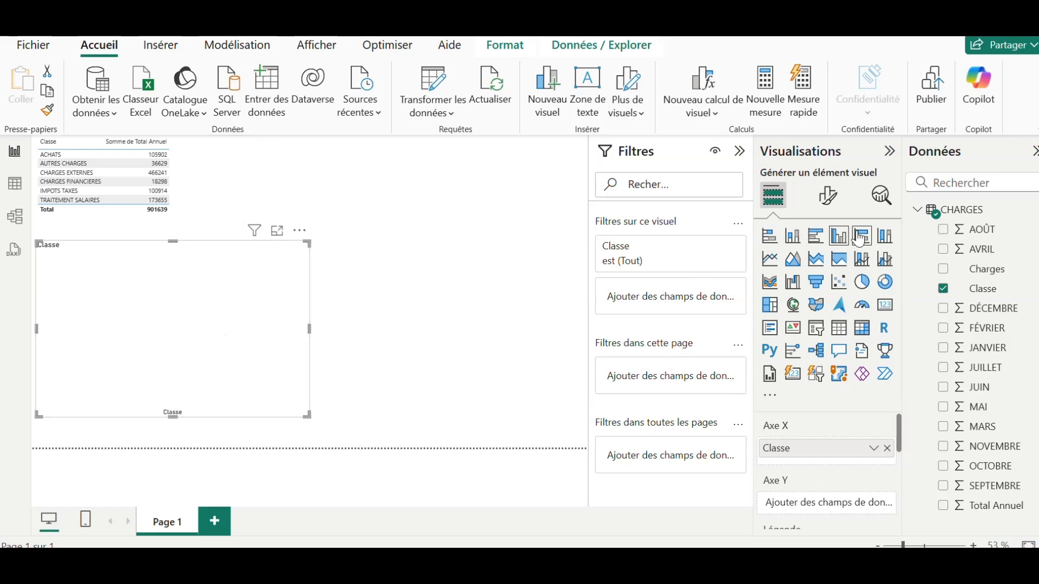
{"action": "left_click", "coordinate": [942, 506]}
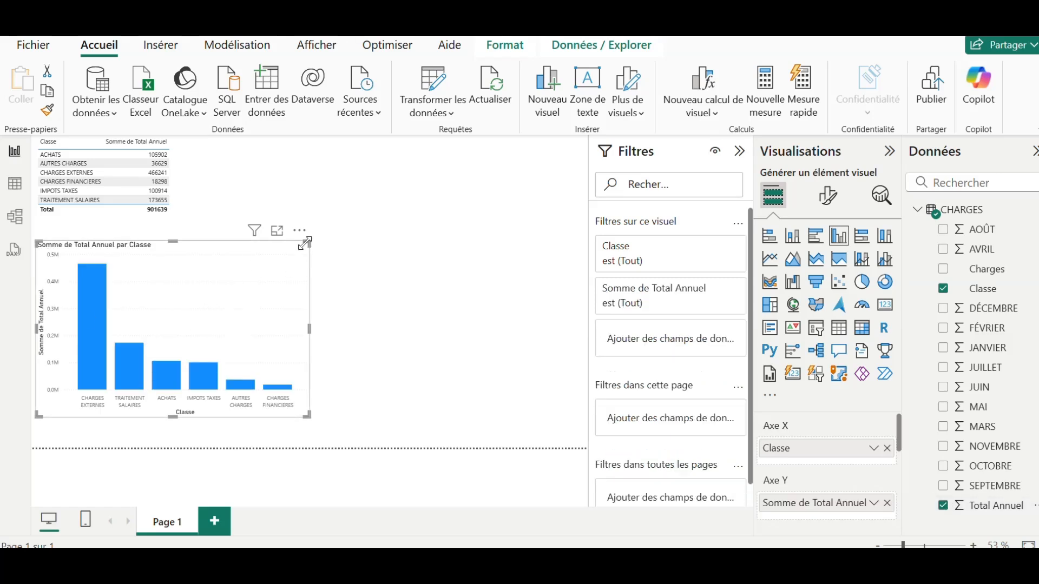
{"action": "left_click_drag", "start_coordinate": [307, 240], "coordinate": [385, 258]}
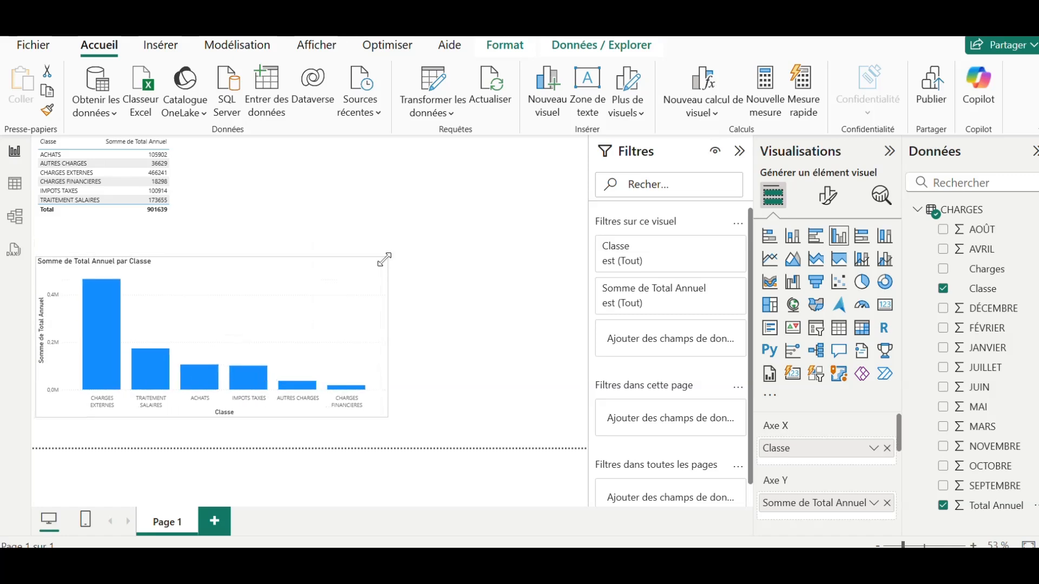
Move the column chart down and to the right on the page, and enlarge the Classe table visual's frame
{"action": "left_click", "coordinate": [138, 172]}
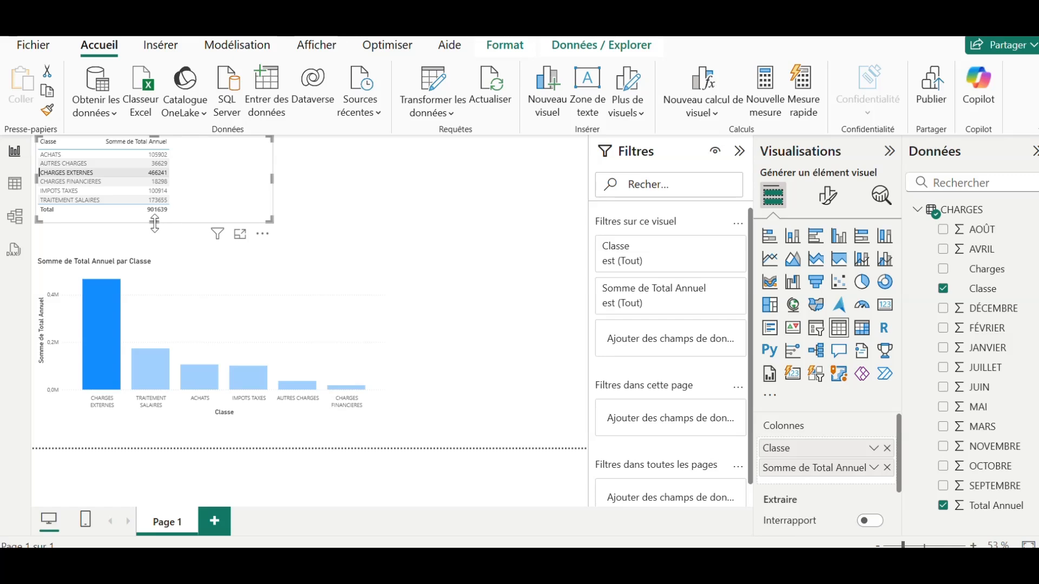
{"action": "left_click_drag", "start_coordinate": [154, 222], "coordinate": [154, 247]}
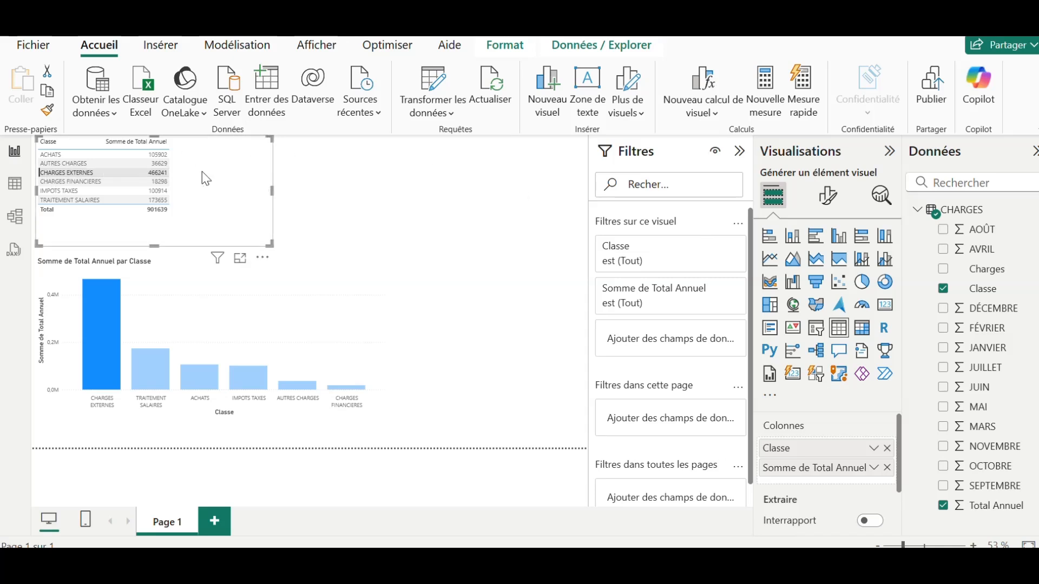
{"action": "left_click", "coordinate": [222, 288]}
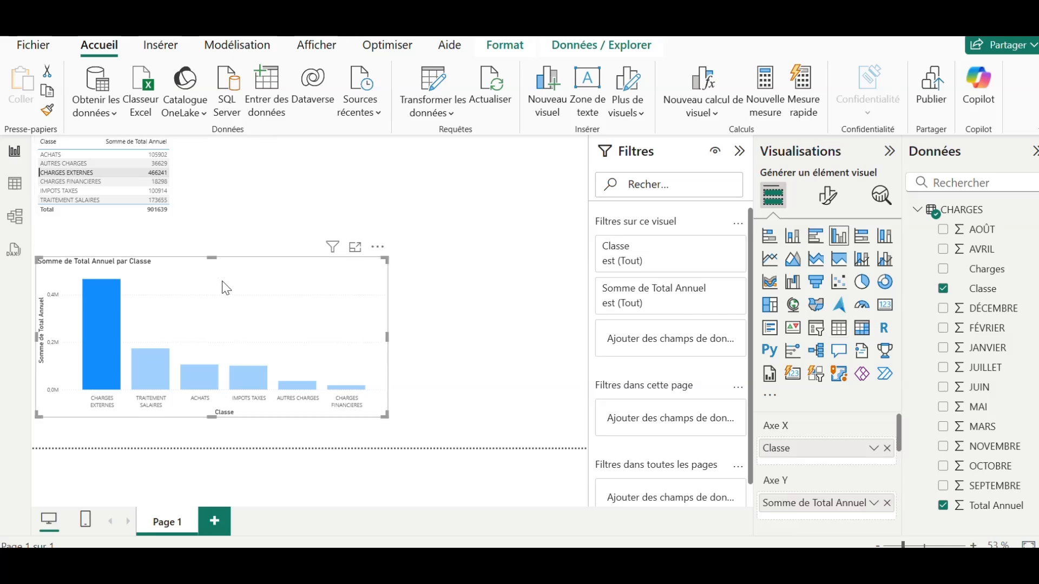
{"action": "left_click_drag", "start_coordinate": [222, 282], "coordinate": [424, 304]}
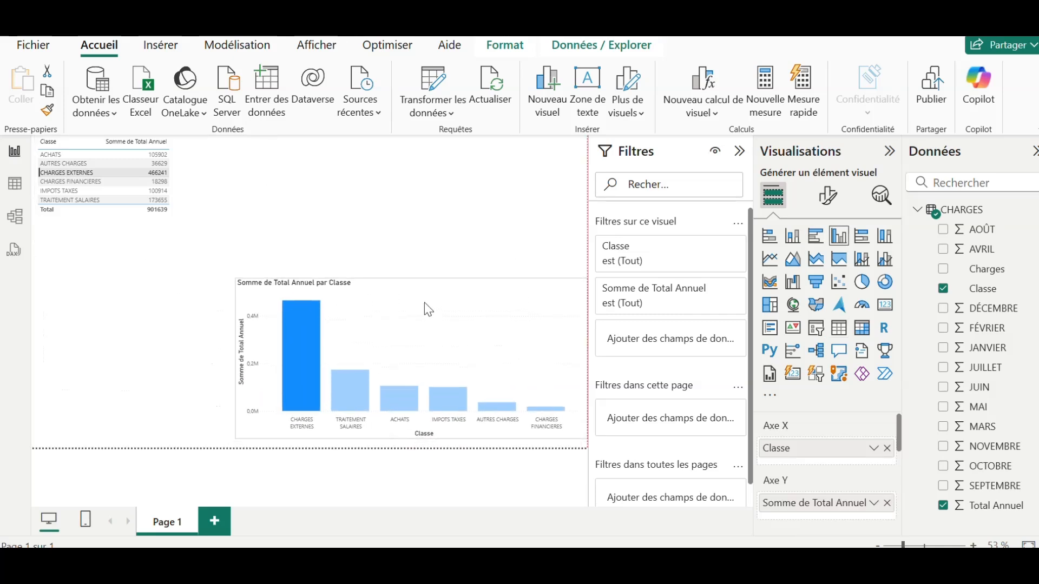
{"action": "left_click", "coordinate": [71, 162]}
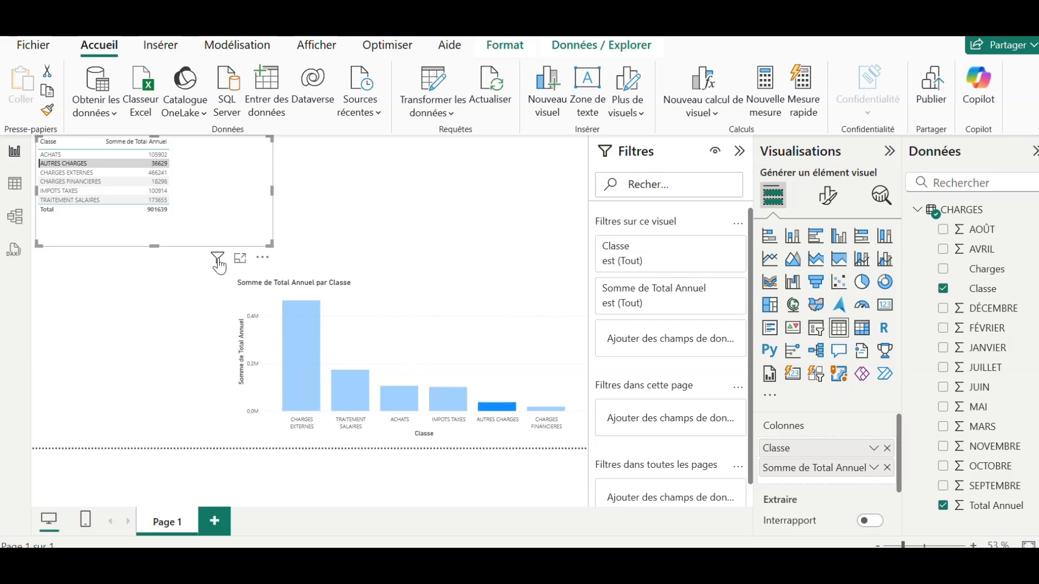
{"action": "left_click_drag", "start_coordinate": [271, 245], "coordinate": [280, 259]}
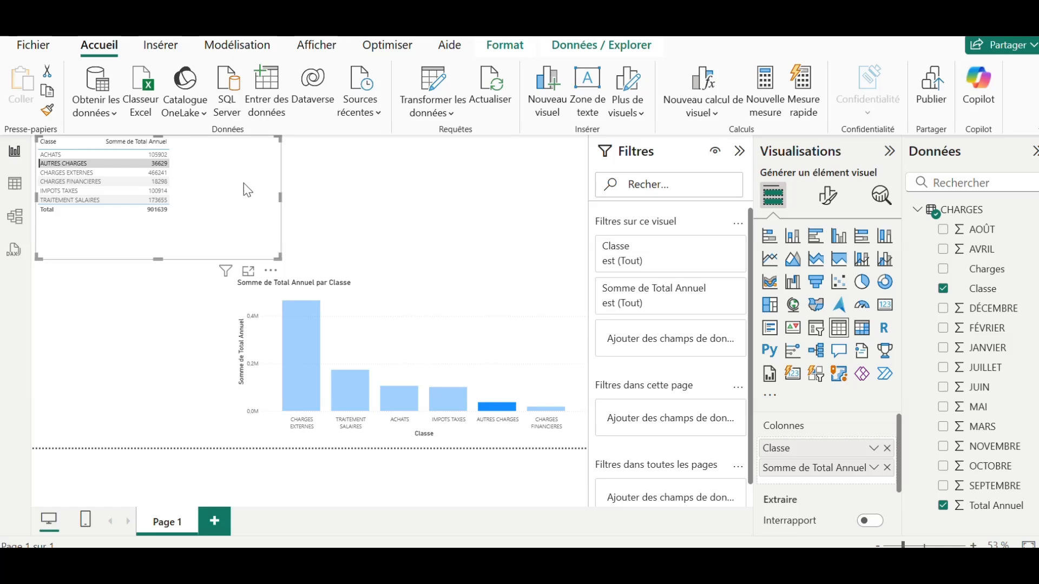
Try the En-tête en gras and Condensé style presets on the Classe table and restore the Par défaut style
{"action": "left_click", "coordinate": [830, 198]}
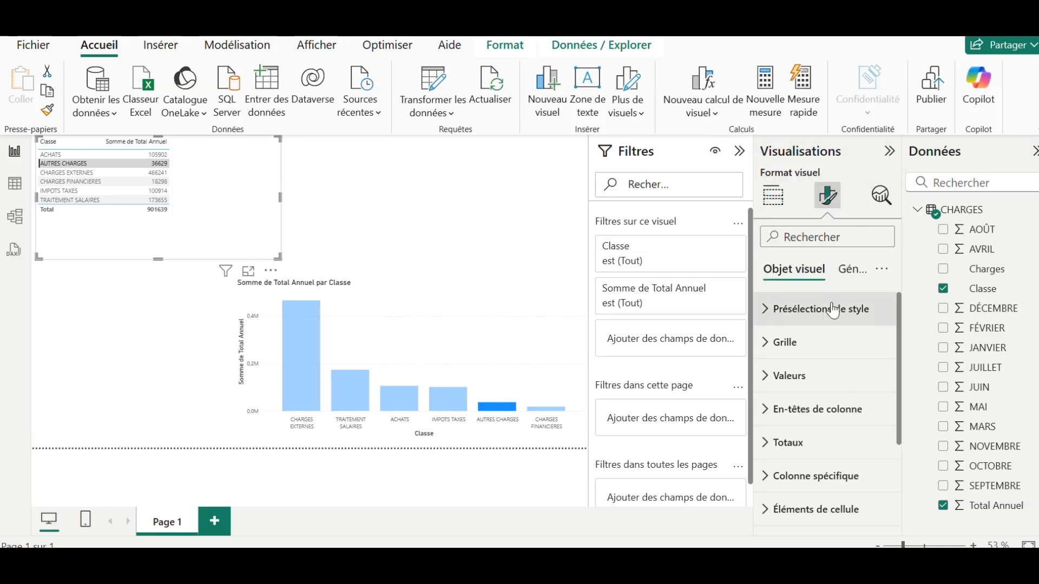
{"action": "left_click", "coordinate": [766, 313]}
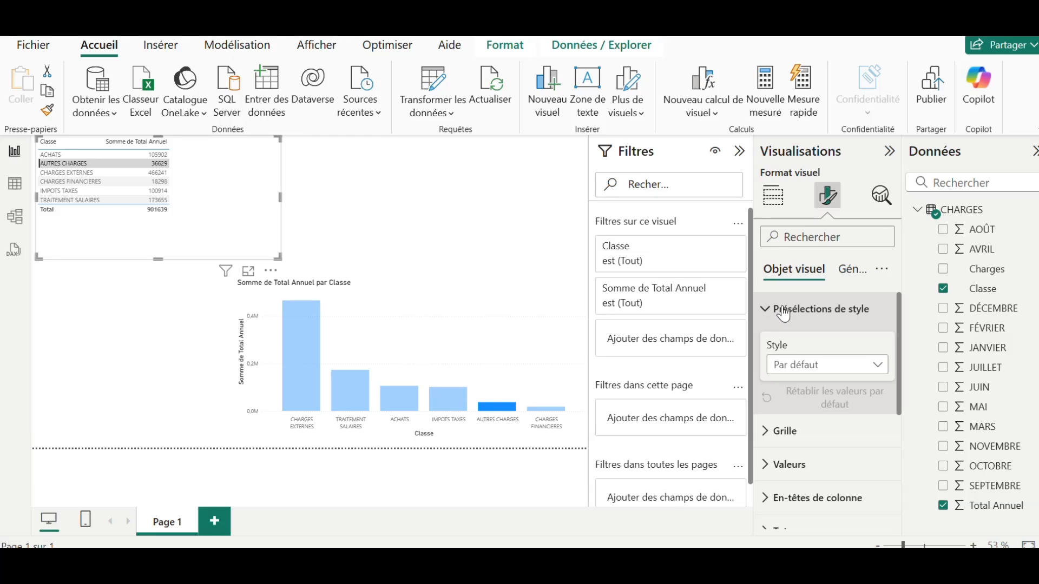
{"action": "left_click", "coordinate": [877, 365]}
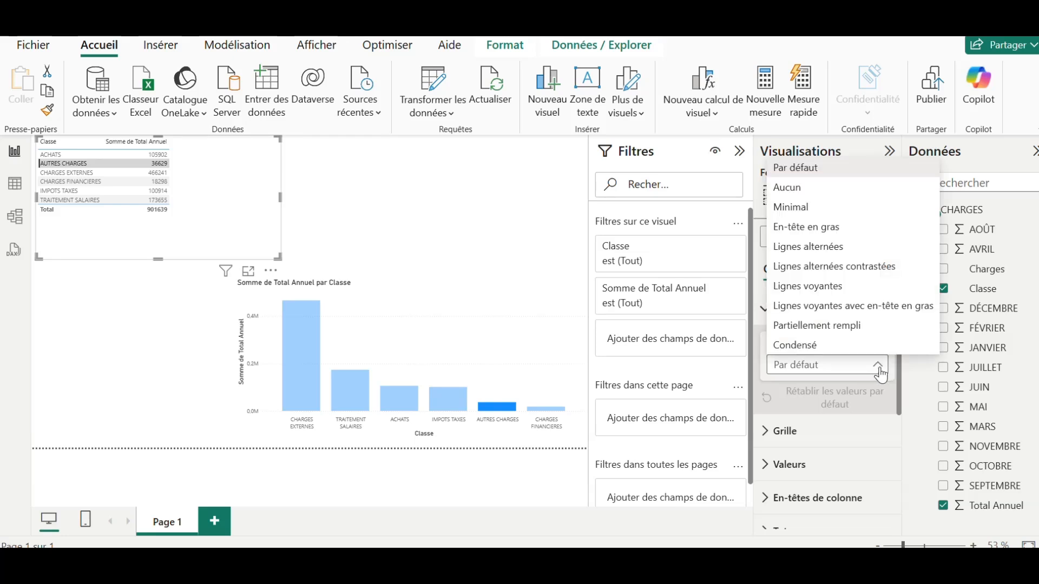
{"action": "left_click", "coordinate": [792, 228]}
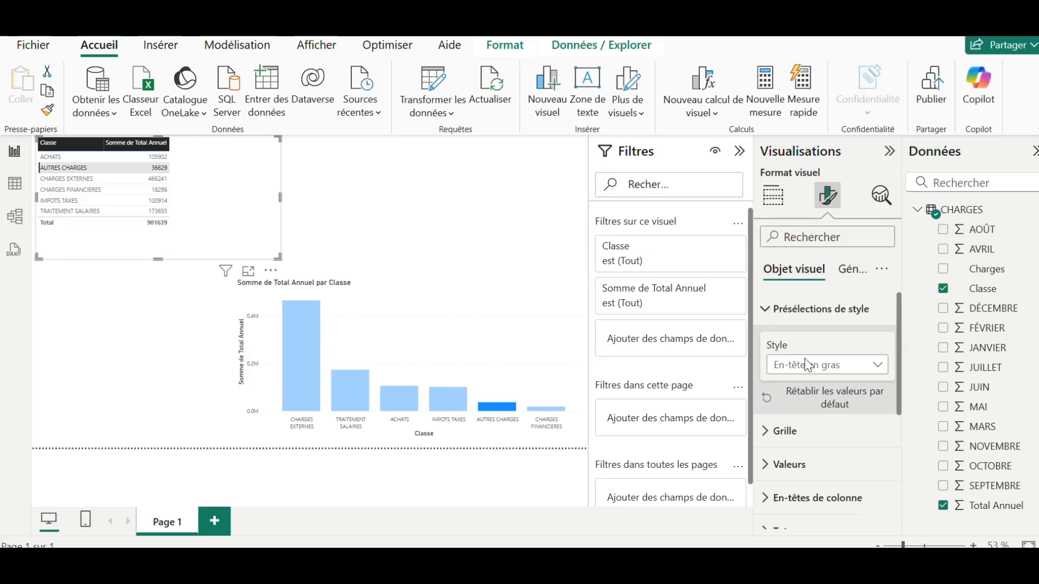
{"action": "scroll", "coordinate": [802, 364], "scroll_direction": "down", "scroll_amount": 3}
{"action": "scroll", "coordinate": [780, 351], "scroll_direction": "up", "scroll_amount": 3}
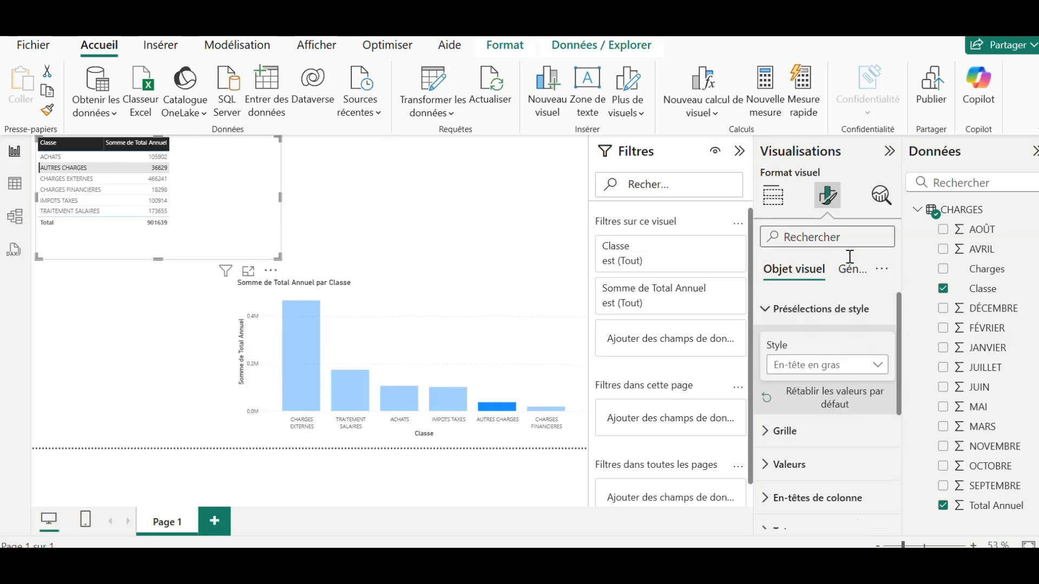
{"action": "left_click", "coordinate": [879, 367]}
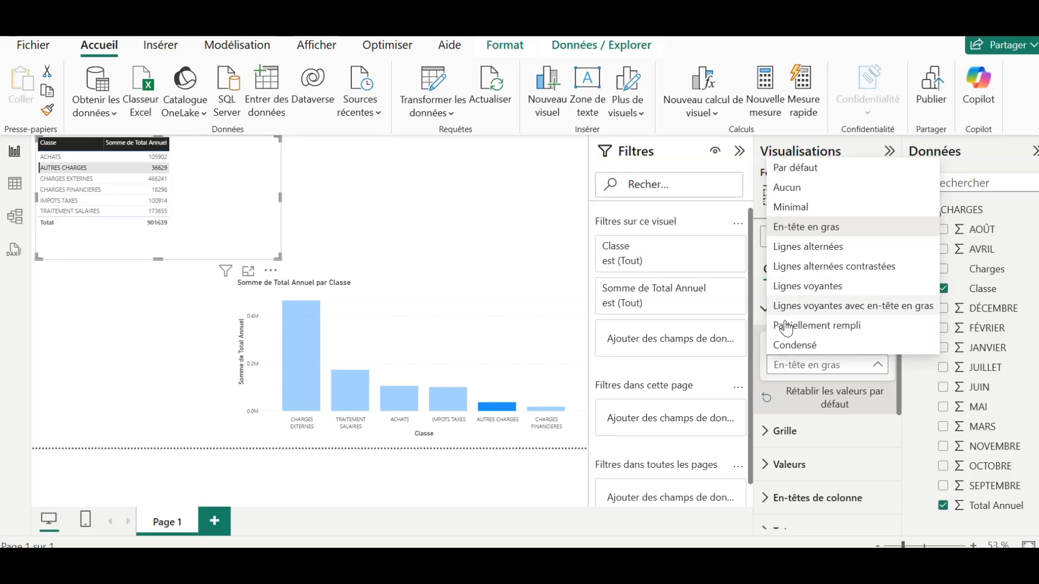
{"action": "left_click", "coordinate": [787, 344]}
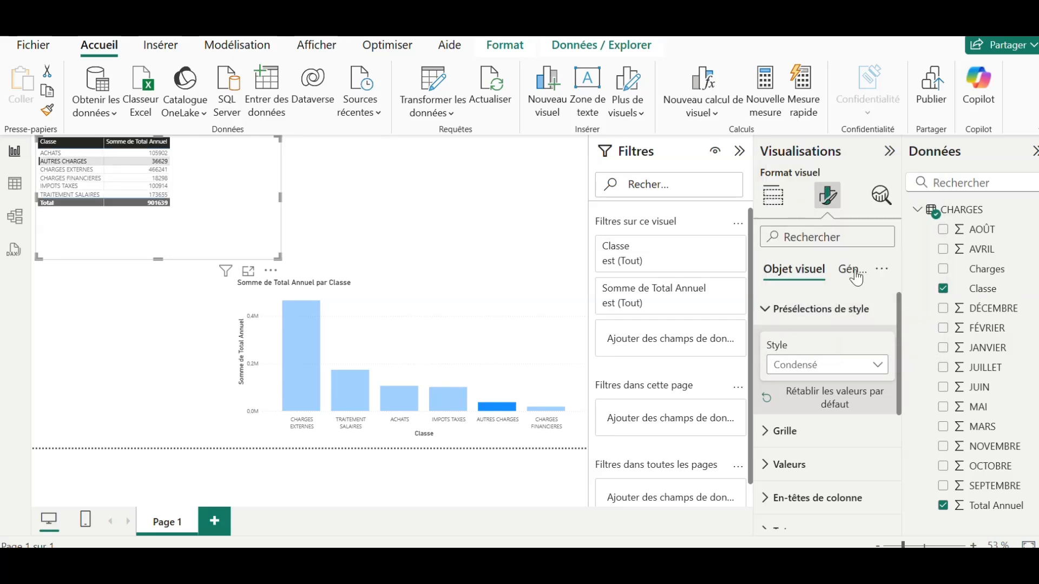
{"action": "left_click", "coordinate": [877, 365]}
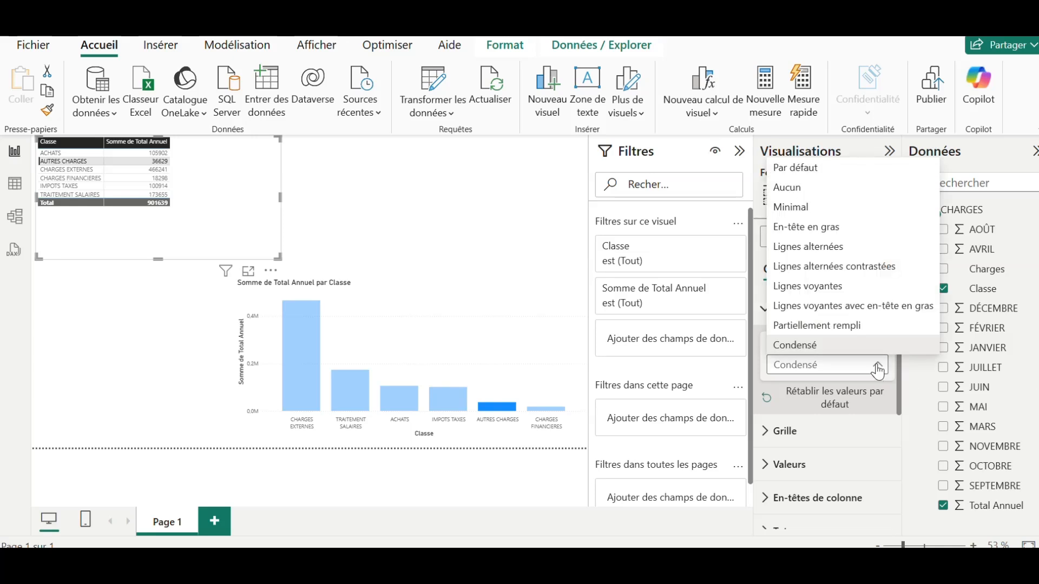
{"action": "left_click", "coordinate": [791, 169]}
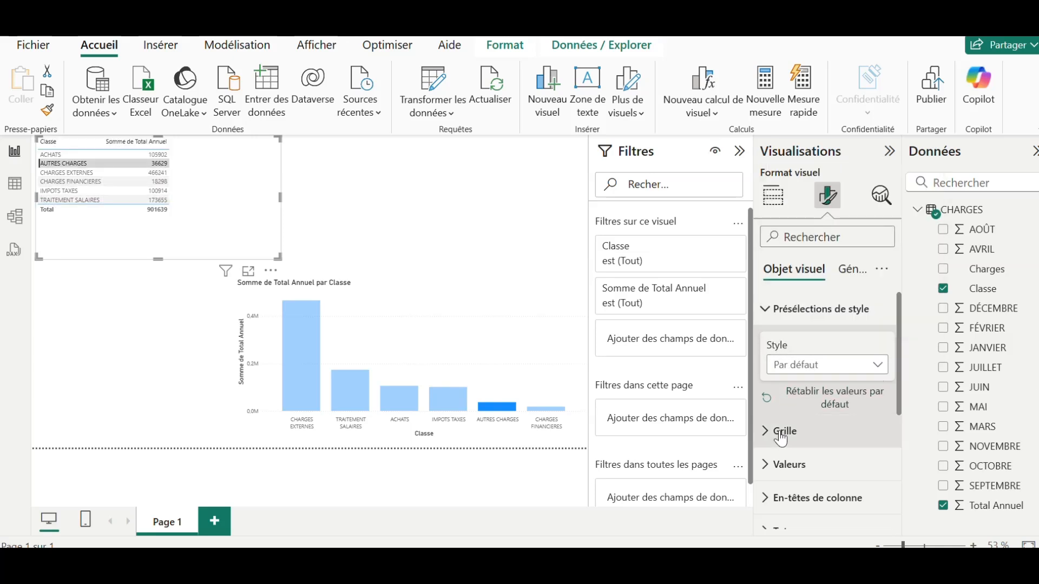
Set the Classe table's column headers to font size 22 and bold
{"action": "scroll", "coordinate": [786, 454], "scroll_direction": "down", "scroll_amount": 2}
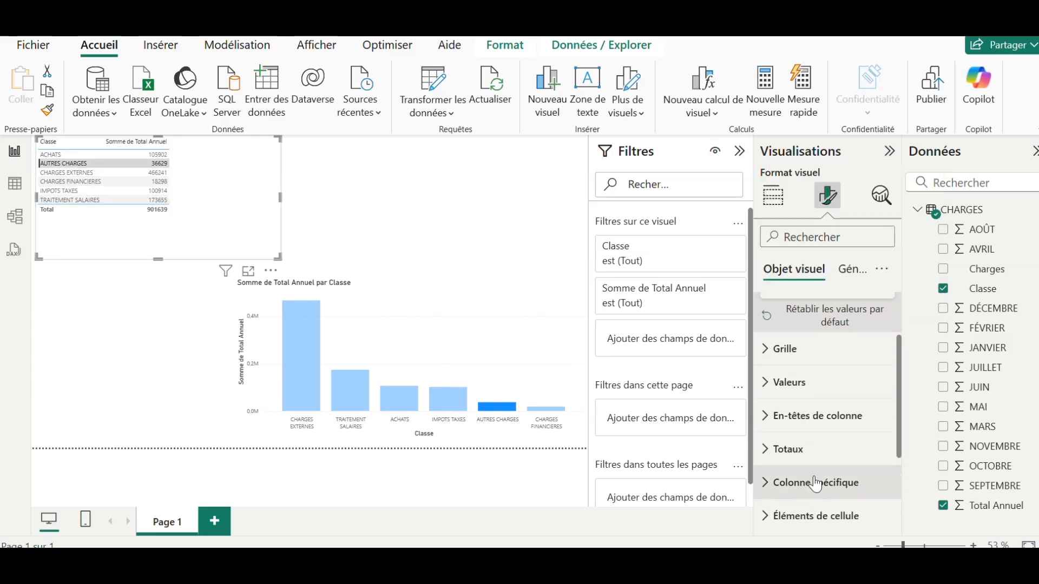
{"action": "left_click", "coordinate": [768, 421]}
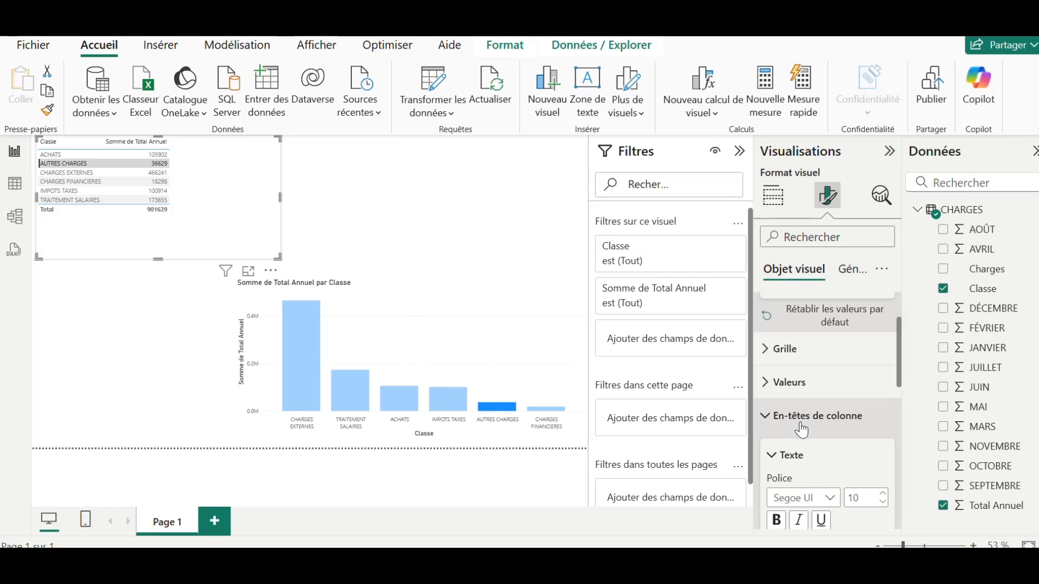
{"action": "left_click", "coordinate": [885, 494]}
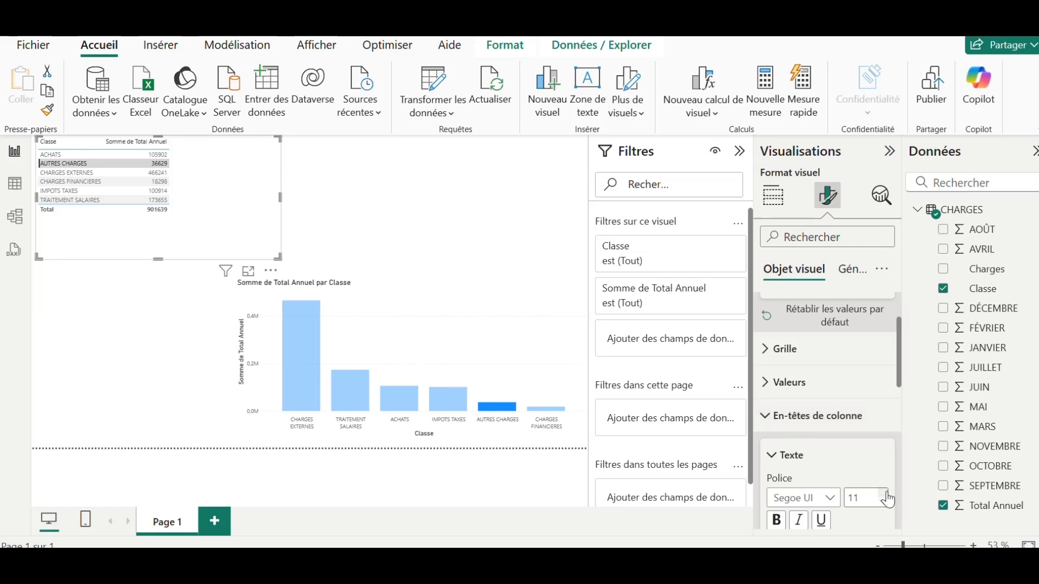
{"action": "left_click", "coordinate": [885, 494]}
{"action": "left_click", "coordinate": [885, 494]}
{"action": "left_click", "coordinate": [883, 494]}
{"action": "left_click", "coordinate": [883, 494]}
{"action": "left_click", "coordinate": [882, 493]}
{"action": "left_click", "coordinate": [882, 494]}
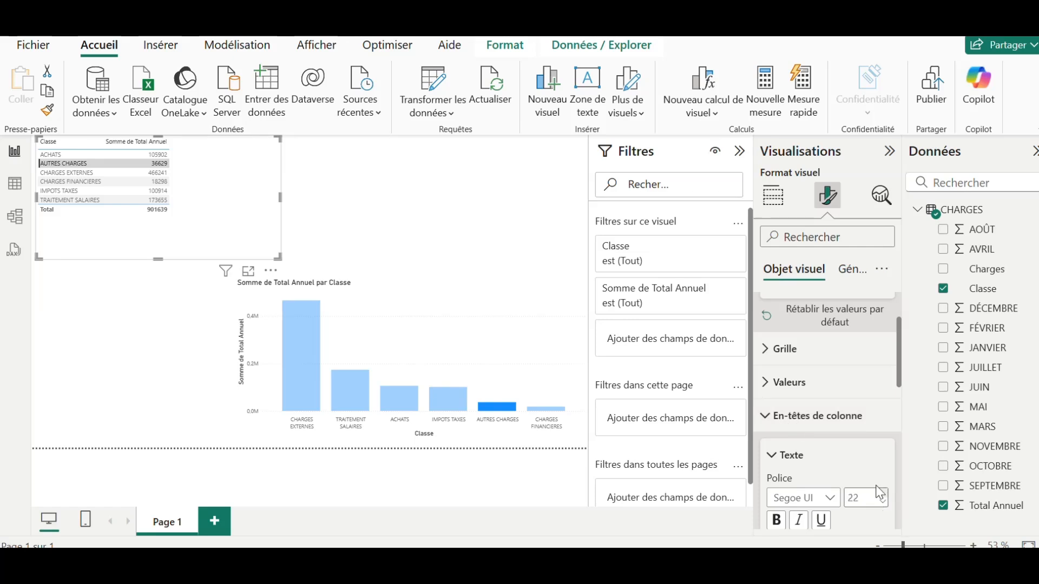
{"action": "left_click", "coordinate": [776, 520]}
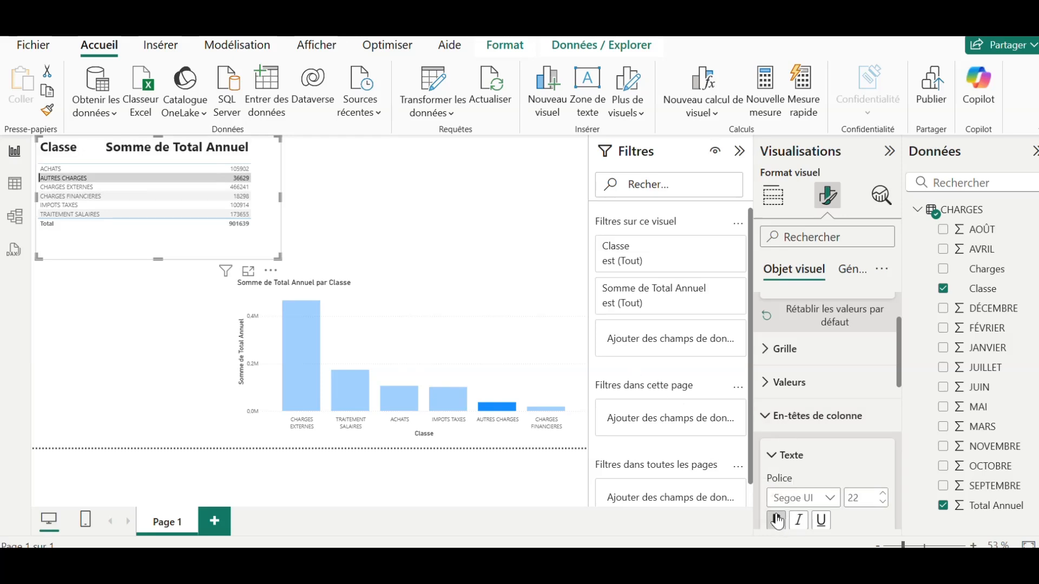
Colour the column header text bright blue and widen the Classe table visual
{"action": "scroll", "coordinate": [779, 514], "scroll_direction": "down", "scroll_amount": 2}
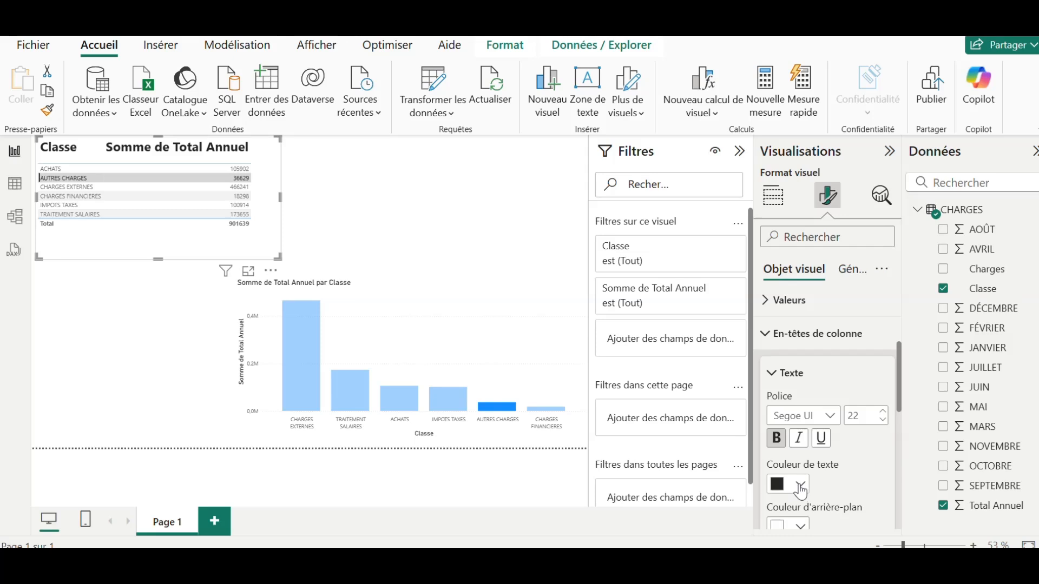
{"action": "left_click", "coordinate": [801, 485]}
{"action": "left_click", "coordinate": [835, 410]}
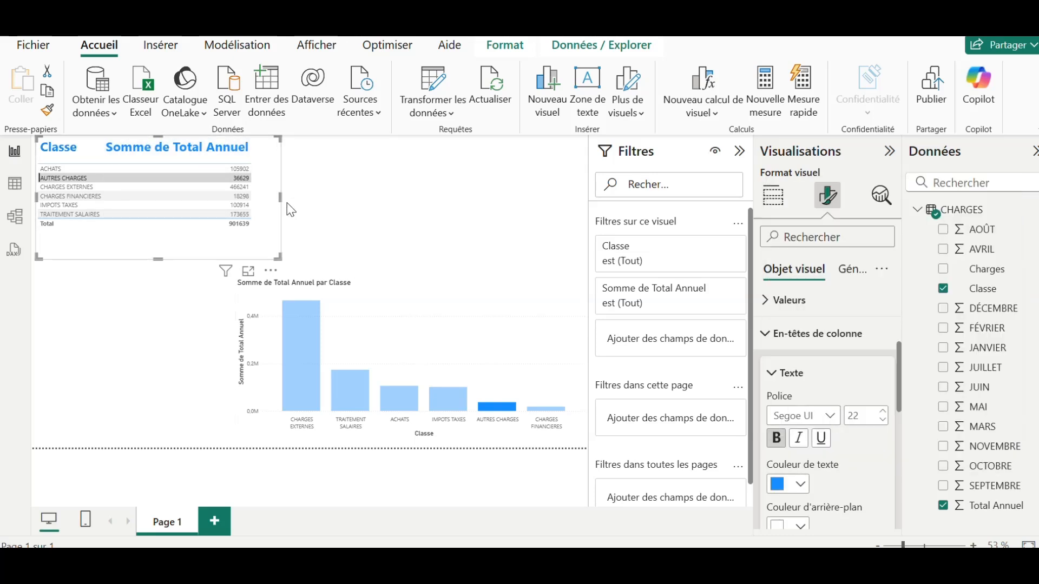
{"action": "left_click_drag", "start_coordinate": [280, 196], "coordinate": [342, 193]}
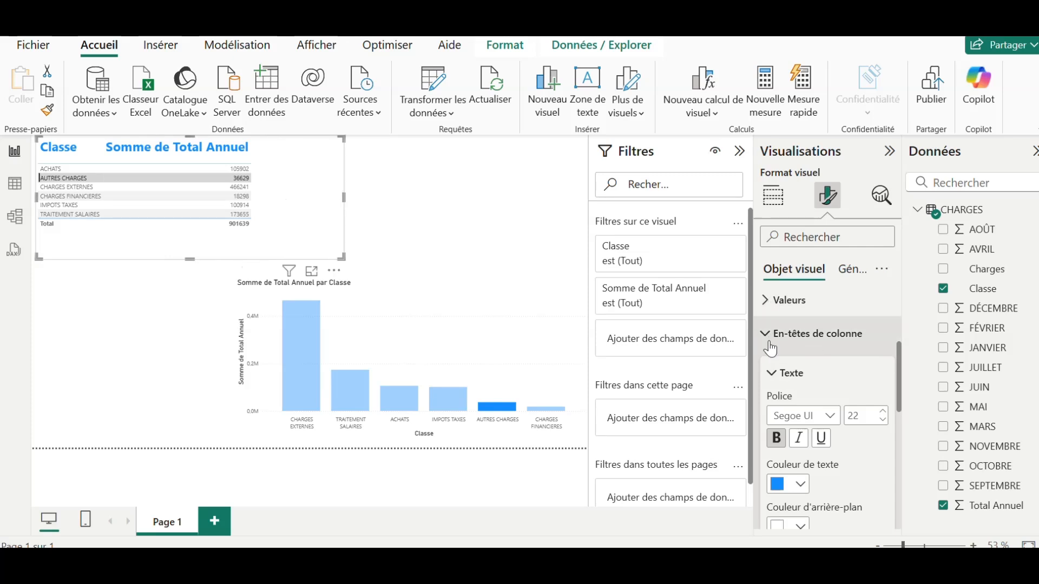
Set the Classe table's totals row to font size 18 with dark blue text
{"action": "left_click", "coordinate": [771, 373]}
{"action": "scroll", "coordinate": [795, 398], "scroll_direction": "down", "scroll_amount": 2}
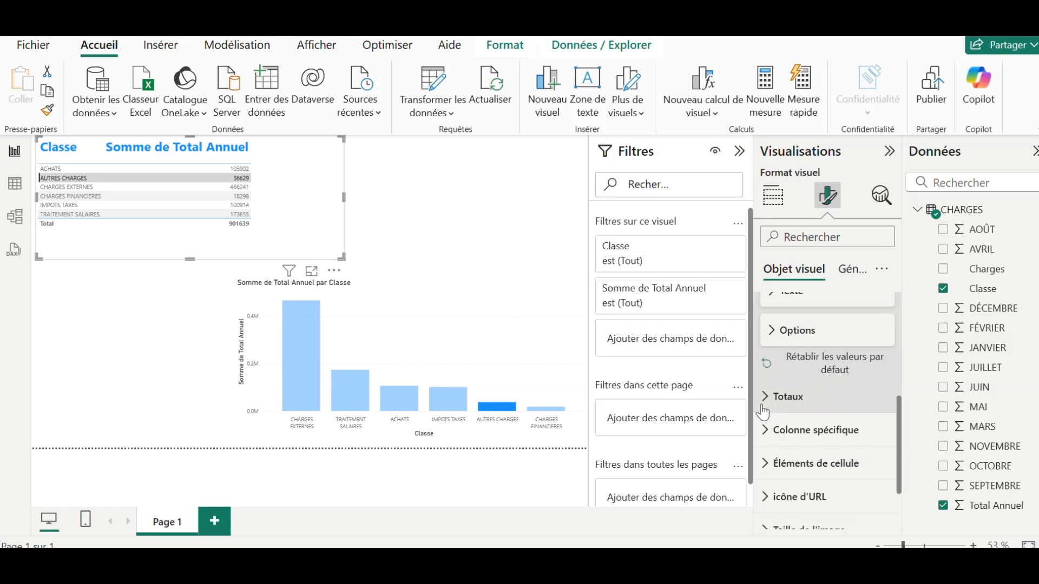
{"action": "left_click", "coordinate": [787, 410]}
{"action": "scroll", "coordinate": [812, 433], "scroll_direction": "down", "scroll_amount": 3}
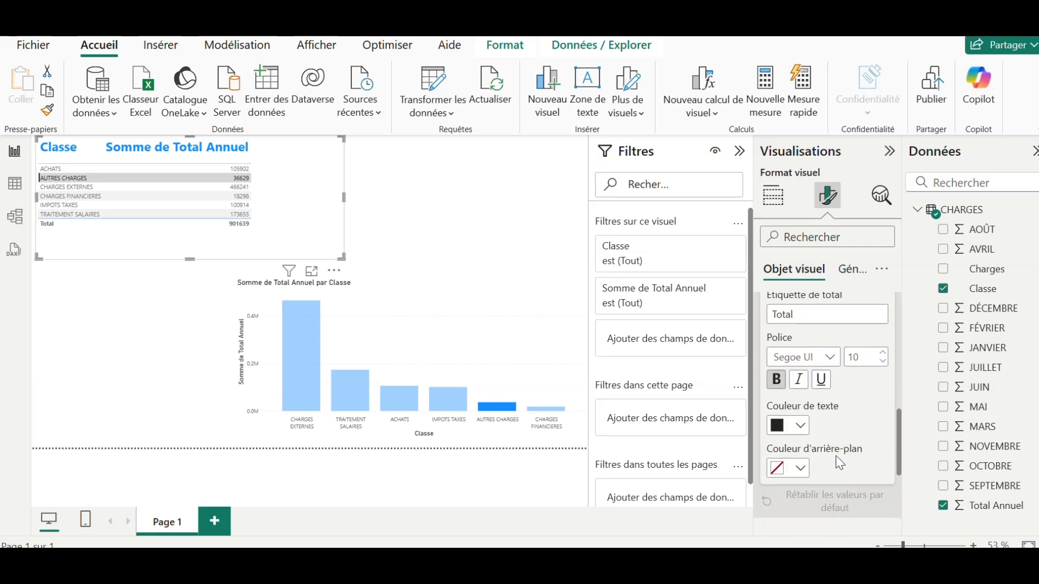
{"action": "left_click", "coordinate": [882, 353]}
{"action": "left_click", "coordinate": [883, 352]}
{"action": "left_click", "coordinate": [884, 353]}
{"action": "left_click", "coordinate": [800, 426]}
{"action": "left_click", "coordinate": [856, 352]}
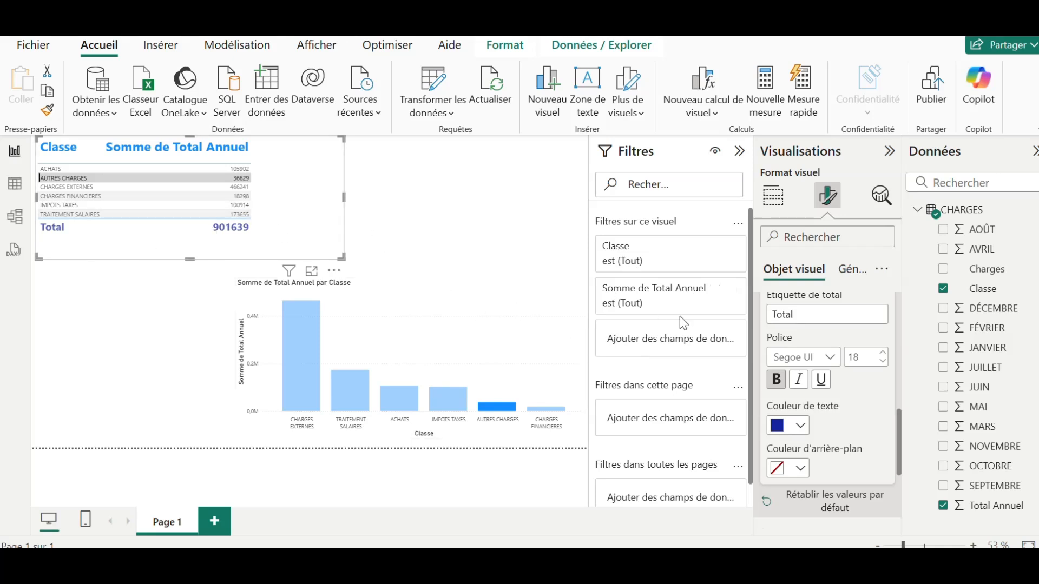
Reselect the Classe table at its CHARGES EXTERNES row and enlarge the visual's frame slightly
{"action": "left_click", "coordinate": [461, 261]}
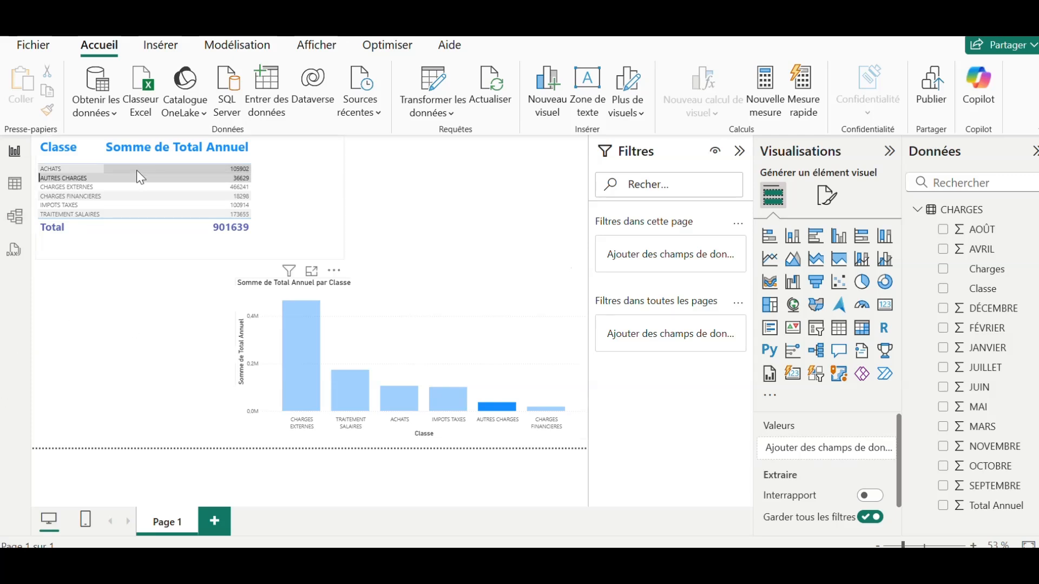
{"action": "left_click", "coordinate": [134, 185]}
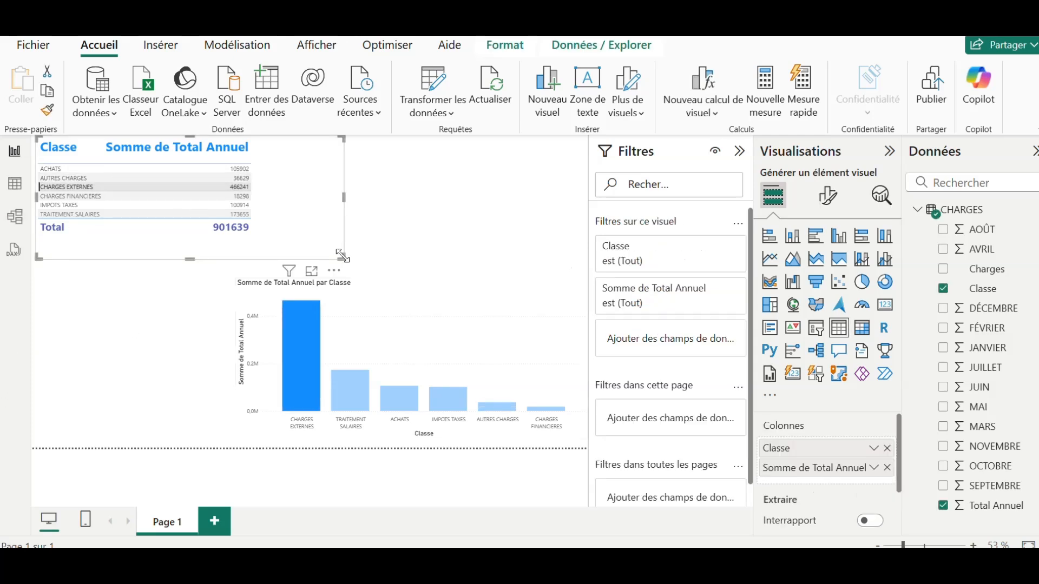
{"action": "left_click_drag", "start_coordinate": [343, 254], "coordinate": [348, 273]}
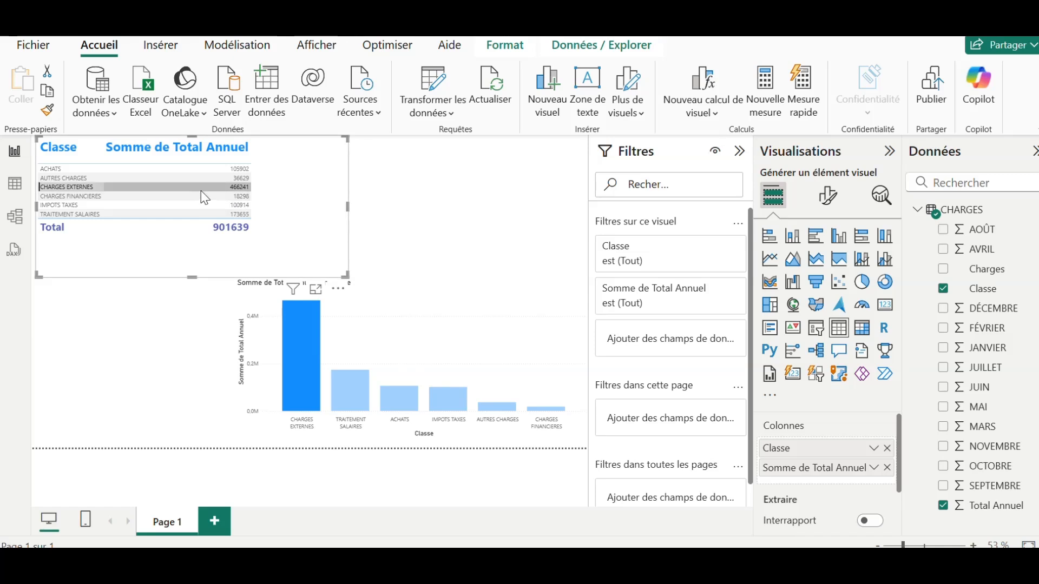
Clear the CHARGES EXTERNES selection and highlight CHARGES FINANCIERES and TRAITEMENT SALAIRES in turn in the chart from their table rows
{"action": "left_click", "coordinate": [181, 183]}
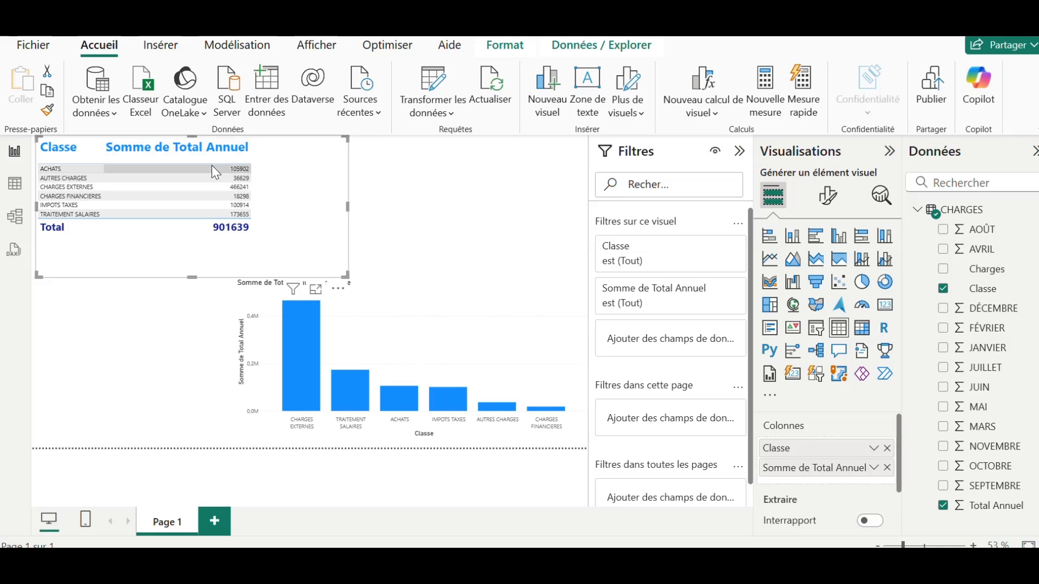
{"action": "left_click", "coordinate": [220, 196]}
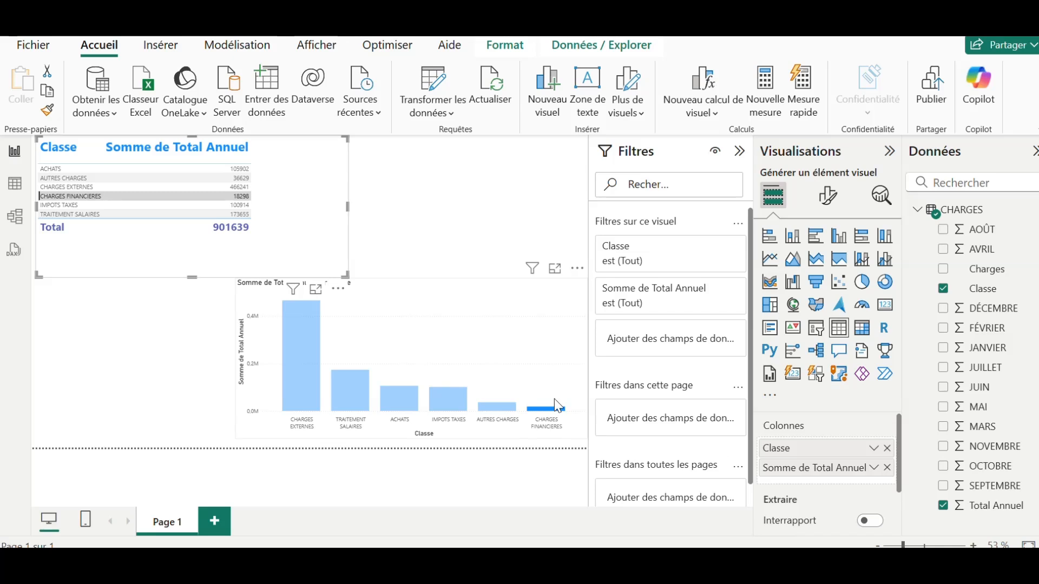
{"action": "mouse_move", "coordinate": [550, 417]}
{"action": "left_click", "coordinate": [66, 215]}
{"action": "left_click", "coordinate": [360, 399]}
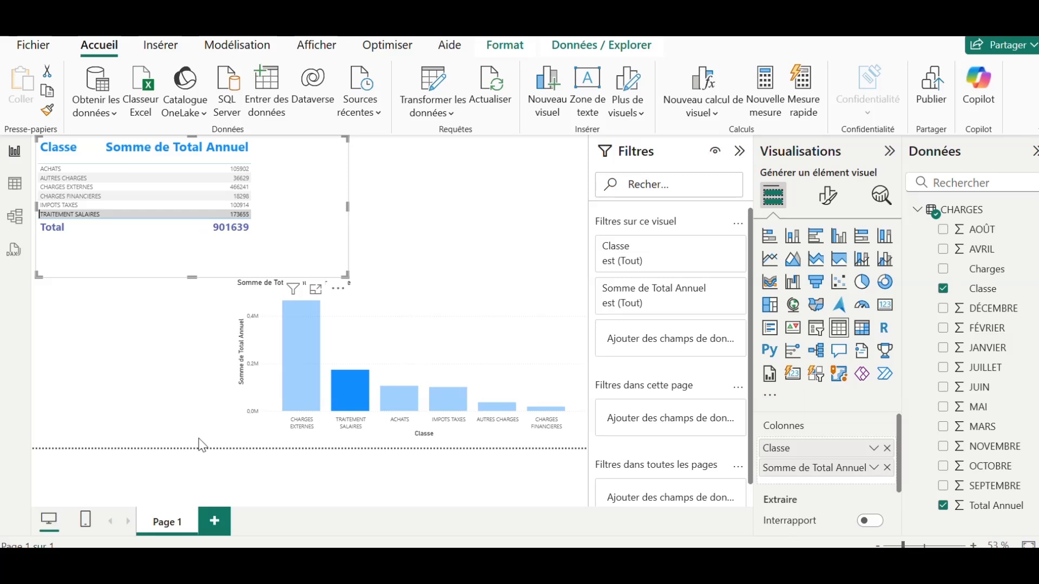
Add a new report page, insert a decomposition tree on it and enlarge the visual to cover most of the canvas
{"action": "left_click", "coordinate": [215, 522]}
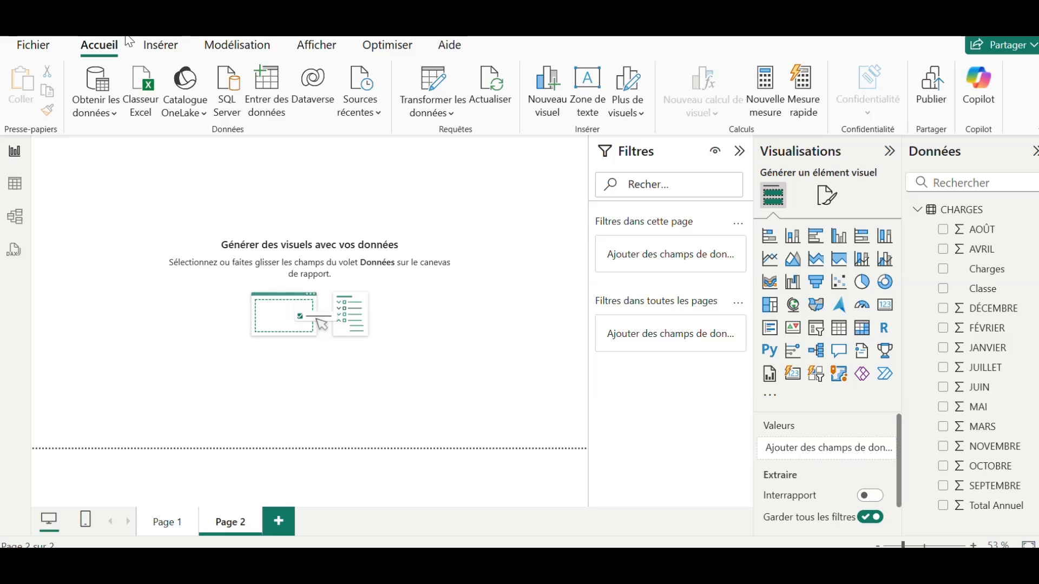
{"action": "left_click", "coordinate": [163, 55]}
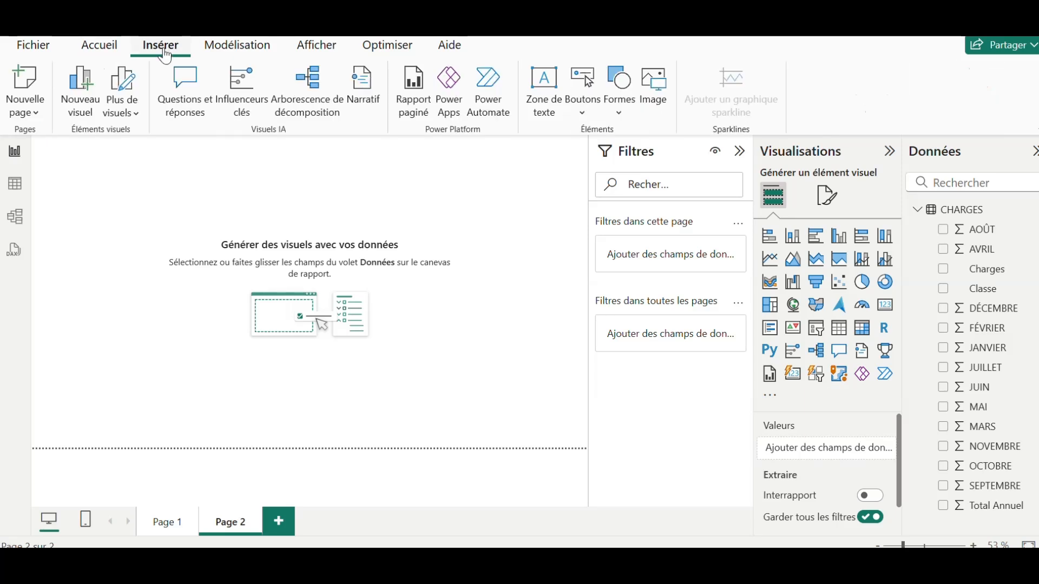
{"action": "left_click", "coordinate": [305, 87]}
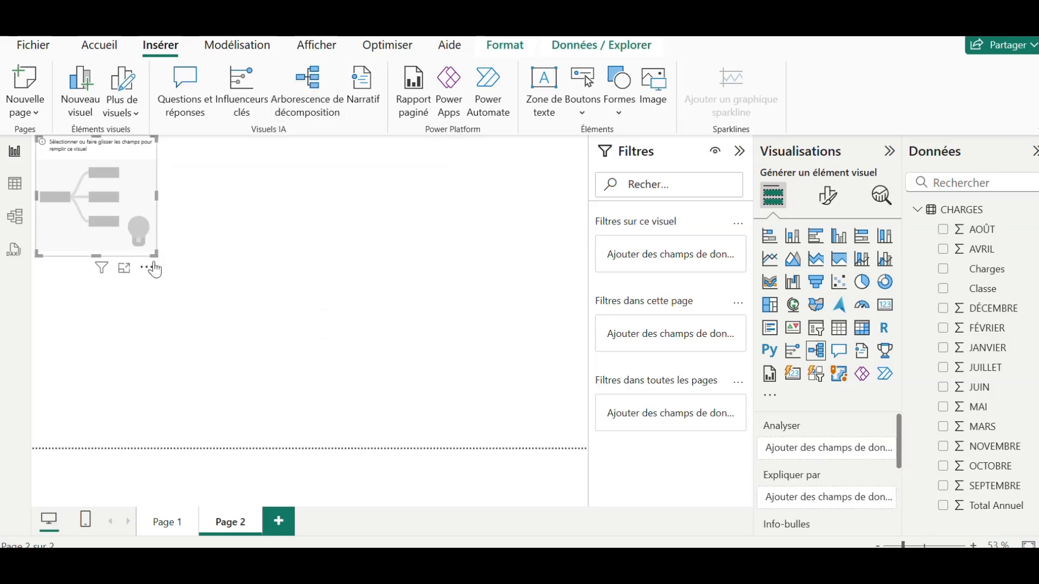
{"action": "left_click_drag", "start_coordinate": [157, 254], "coordinate": [420, 386]}
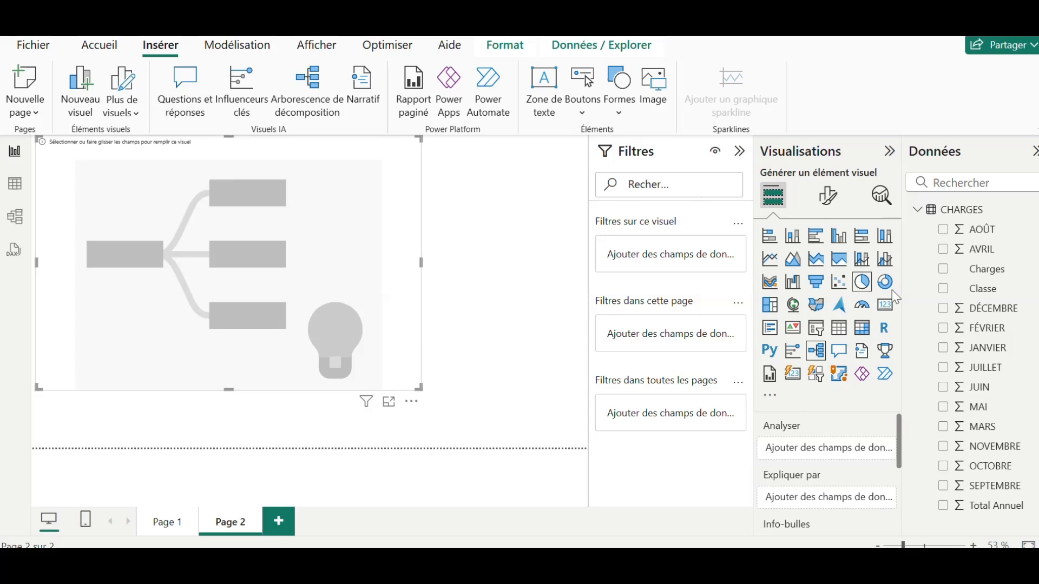
Set the decomposition tree to analyse Total Annuel, explained by Classe and Charges
{"action": "left_click", "coordinate": [944, 290]}
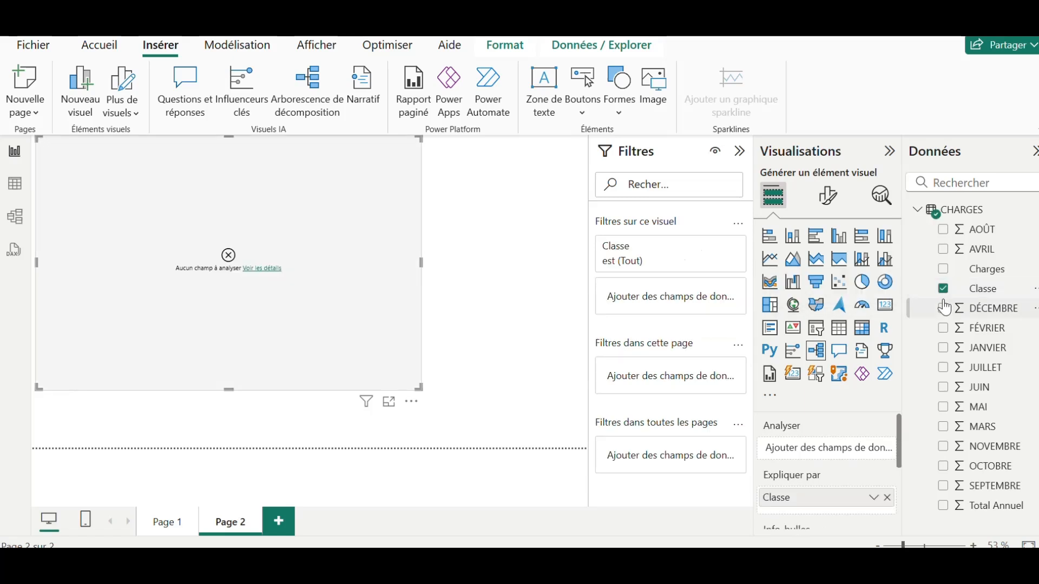
{"action": "left_click", "coordinate": [944, 270]}
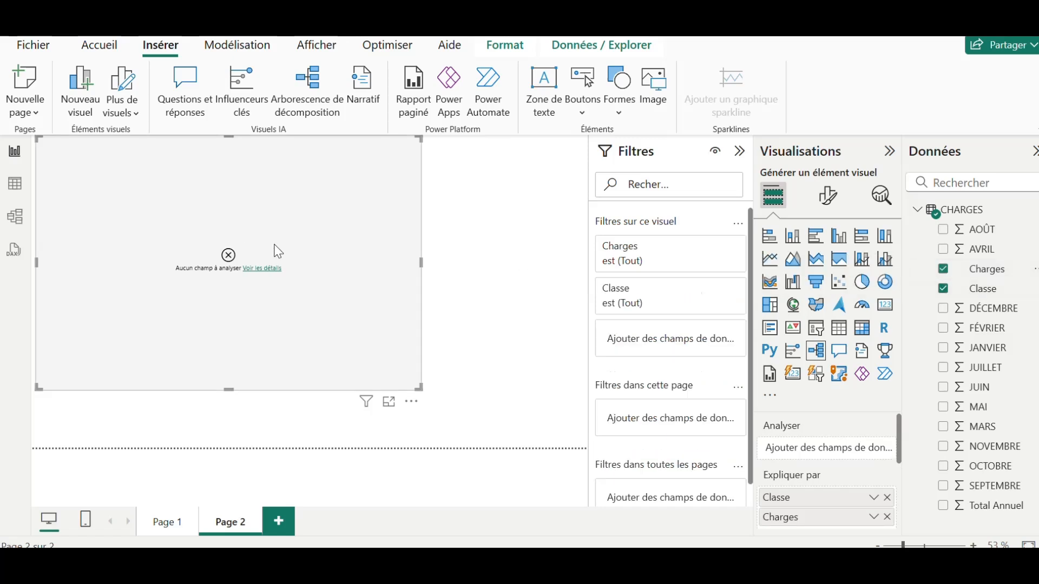
{"action": "left_click", "coordinate": [944, 507]}
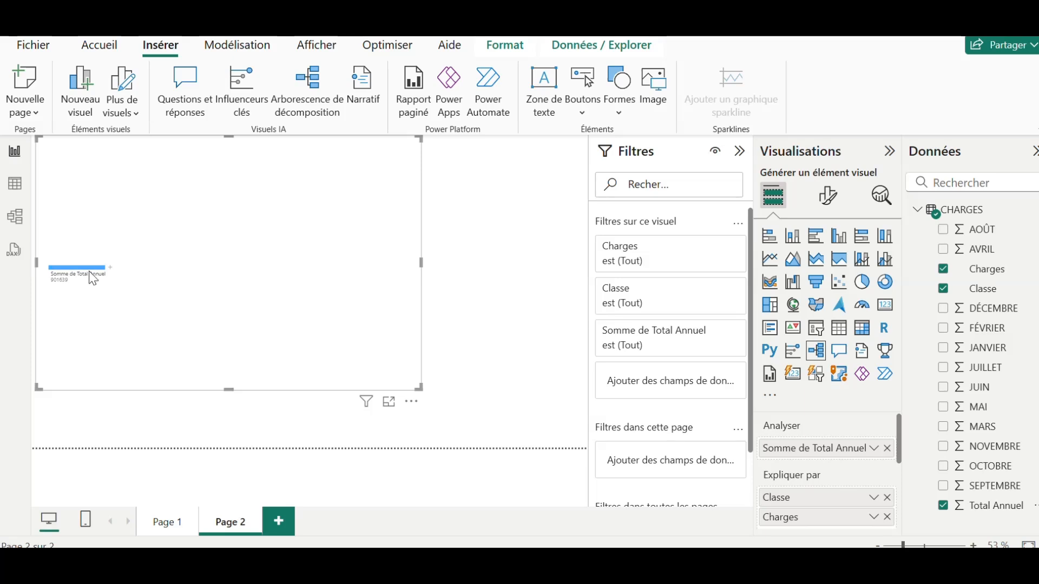
Split the annual total by Classe in the tree and break CHARGES EXTERNES down by Charges
{"action": "mouse_move", "coordinate": [93, 277]}
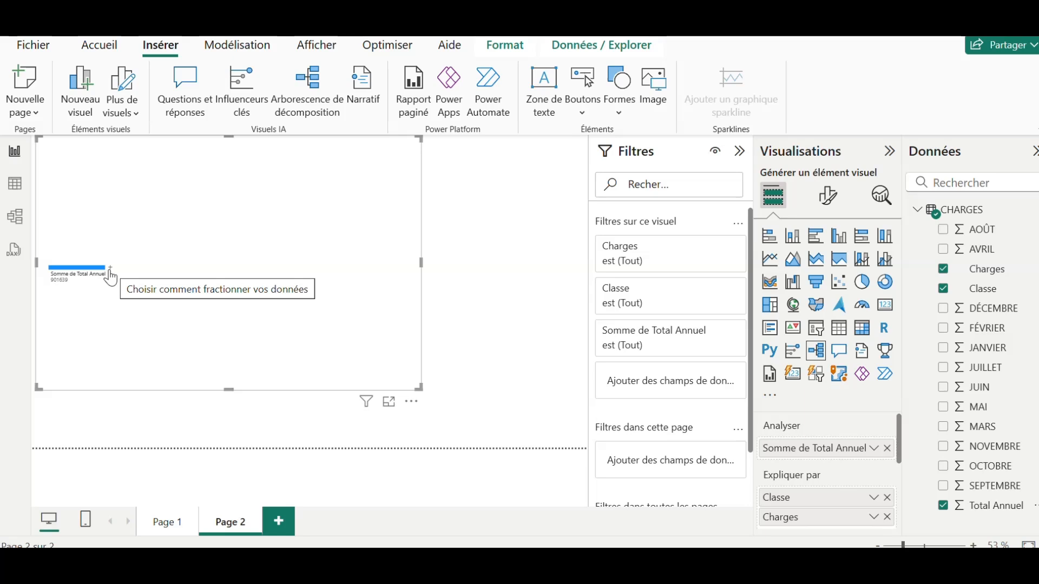
{"action": "left_click", "coordinate": [110, 268]}
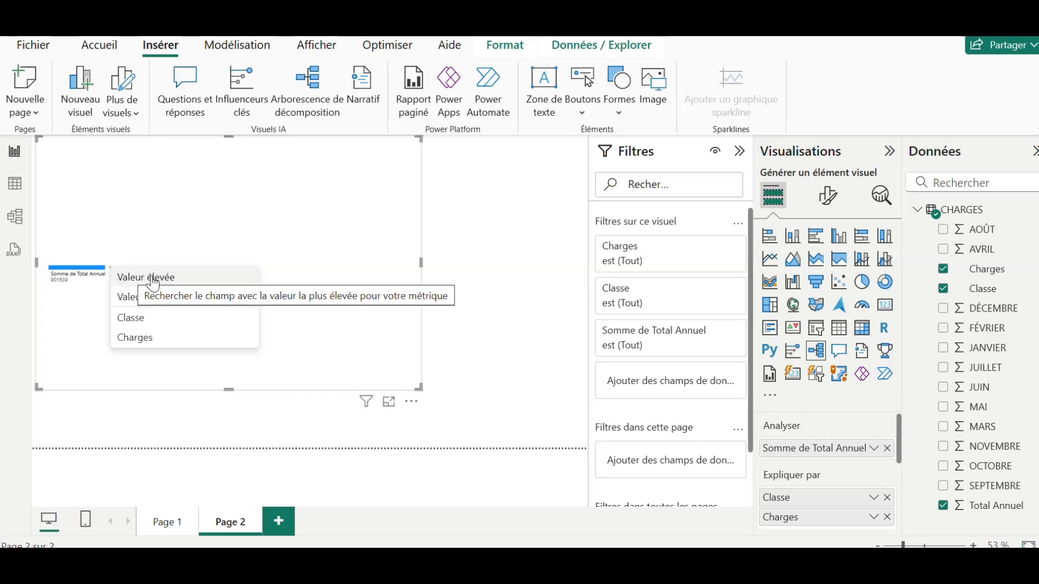
{"action": "left_click", "coordinate": [139, 327]}
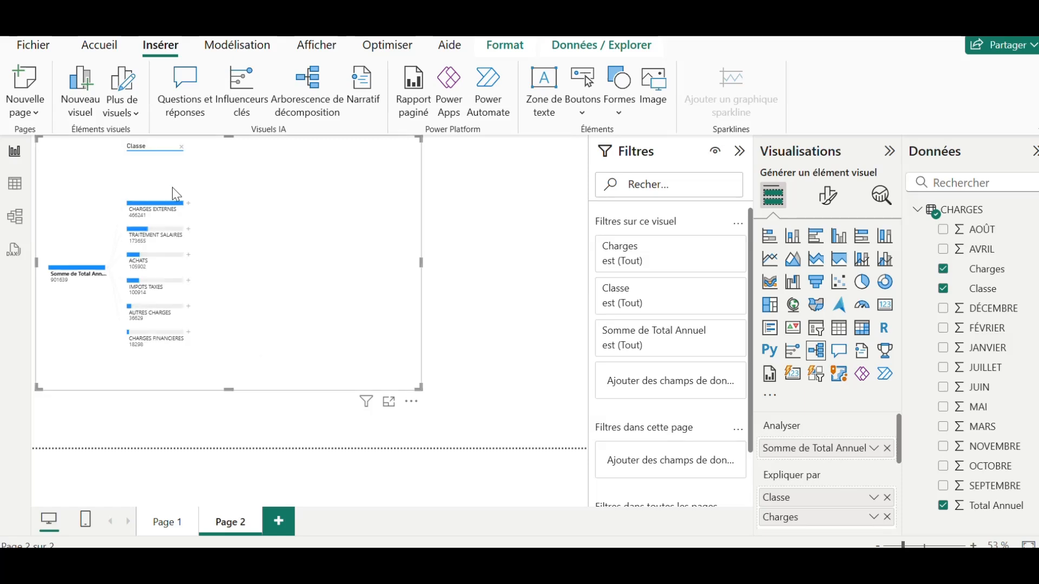
{"action": "left_click", "coordinate": [190, 210]}
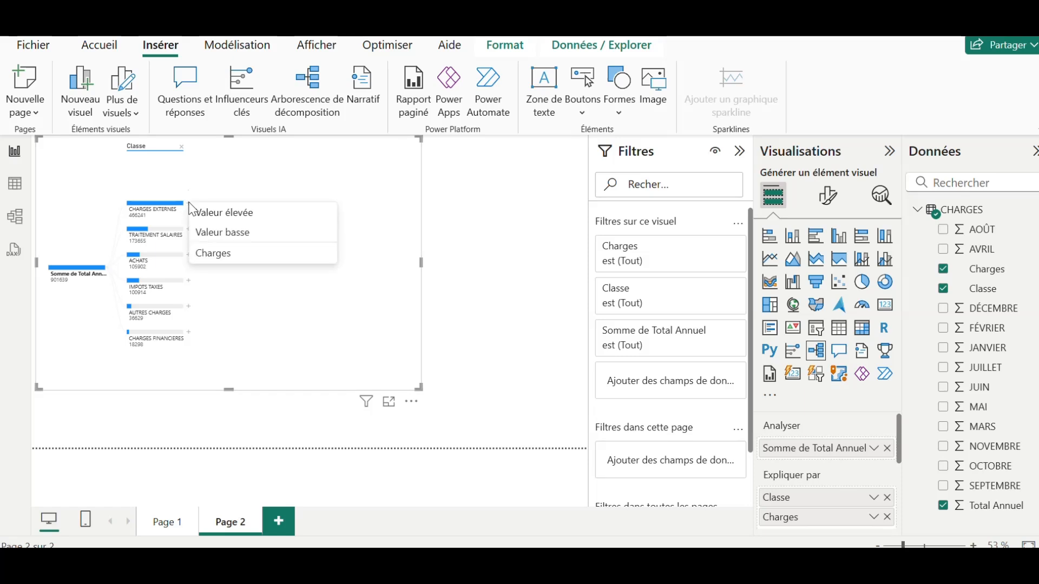
{"action": "left_click", "coordinate": [227, 254]}
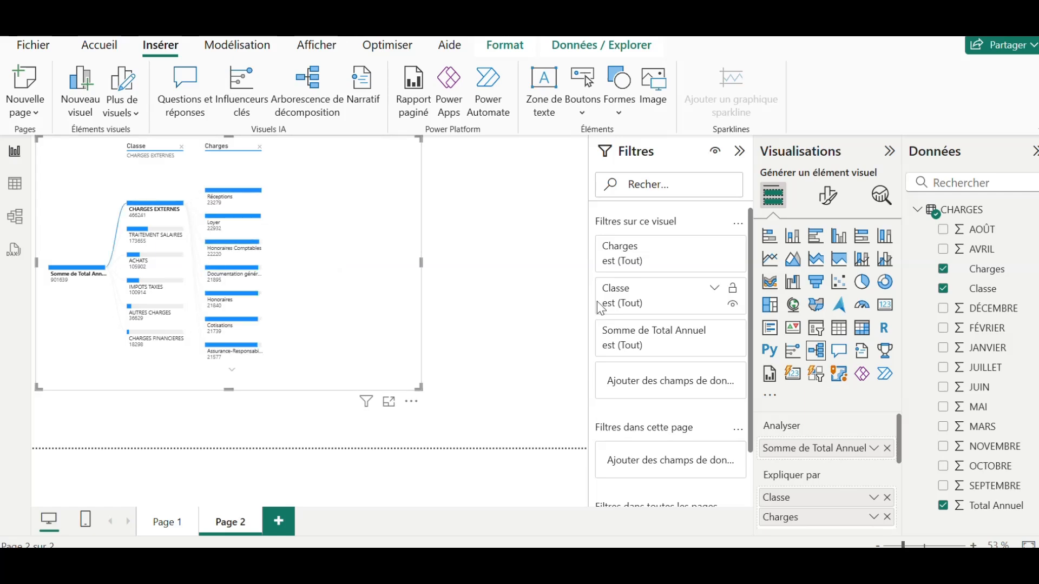
Set the font size of the decomposition tree's values to 16
{"action": "left_click", "coordinate": [827, 199]}
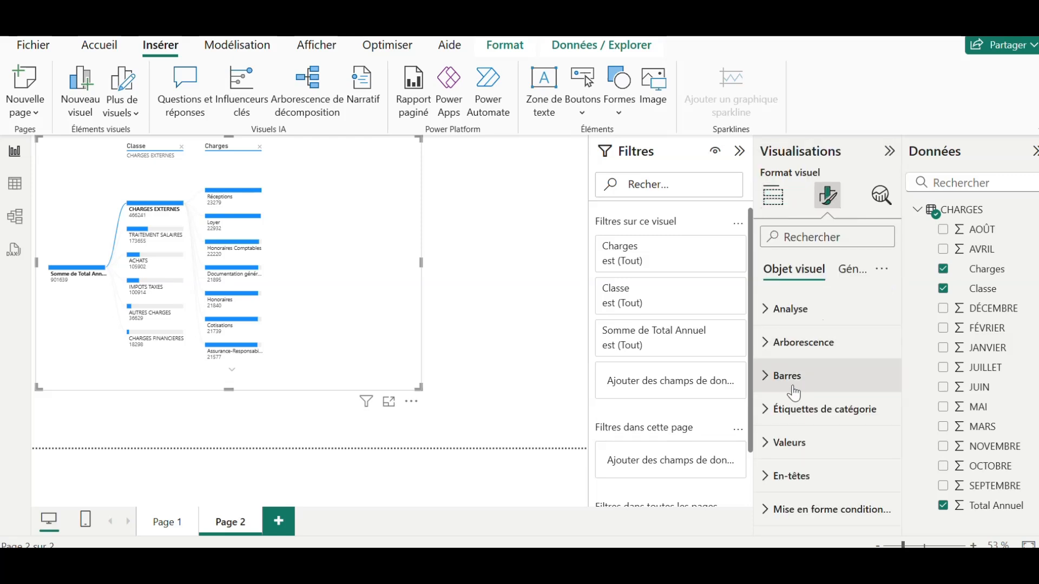
{"action": "left_click", "coordinate": [763, 444]}
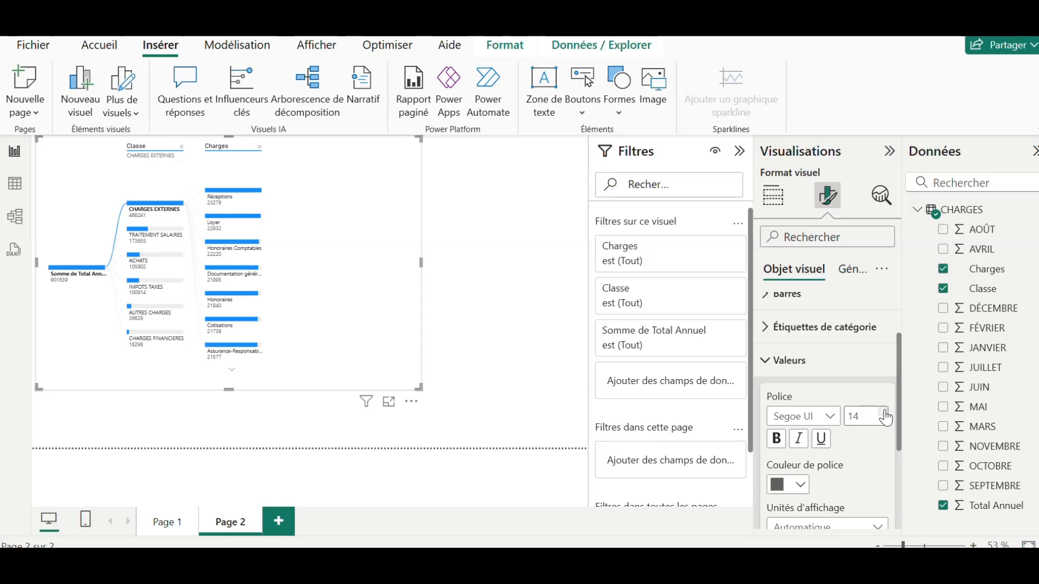
{"action": "left_click", "coordinate": [801, 485]}
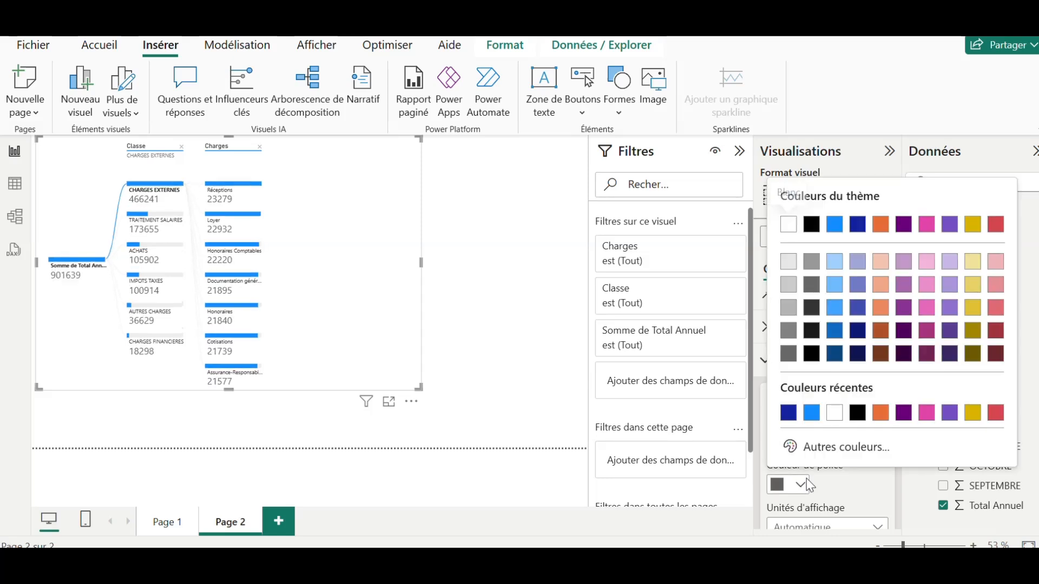
{"action": "left_click", "coordinate": [461, 339]}
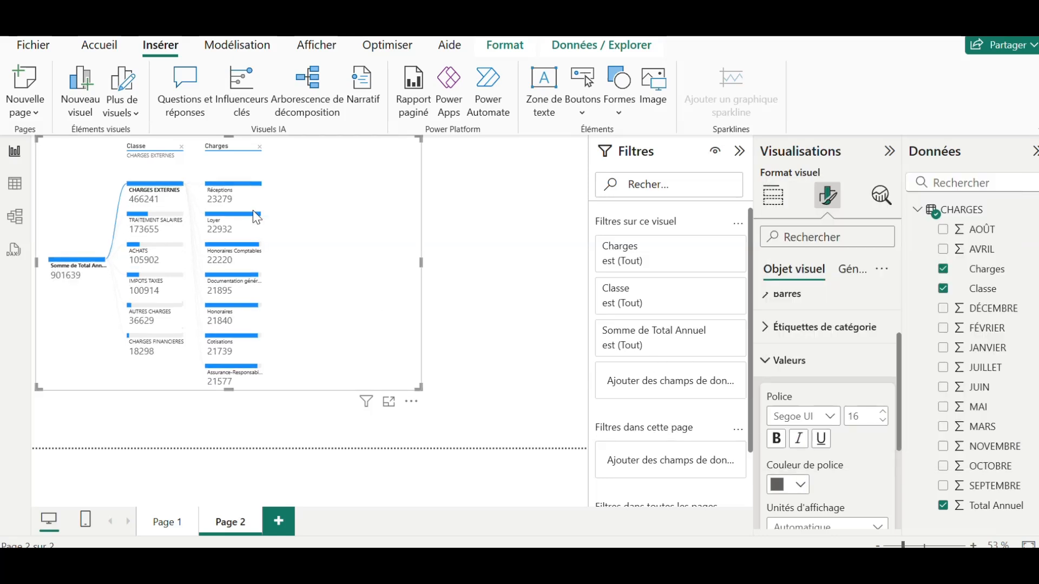
Expand the TRAITEMENT SALAIRES, ACHATS and IMPOTS TAXES branches of the tree in turn
{"action": "left_click", "coordinate": [156, 230]}
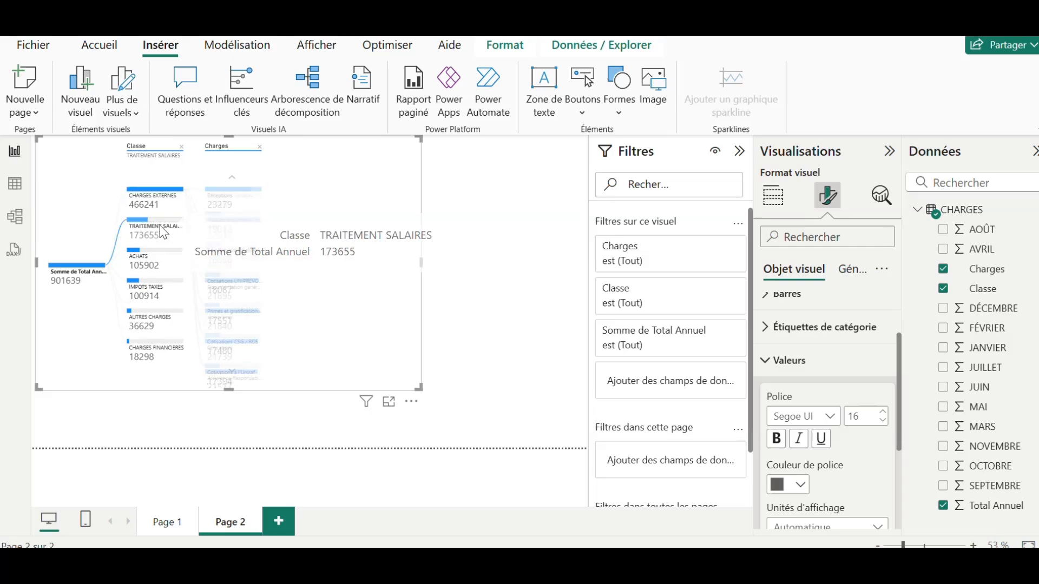
{"action": "left_click", "coordinate": [156, 259]}
{"action": "left_click", "coordinate": [149, 292]}
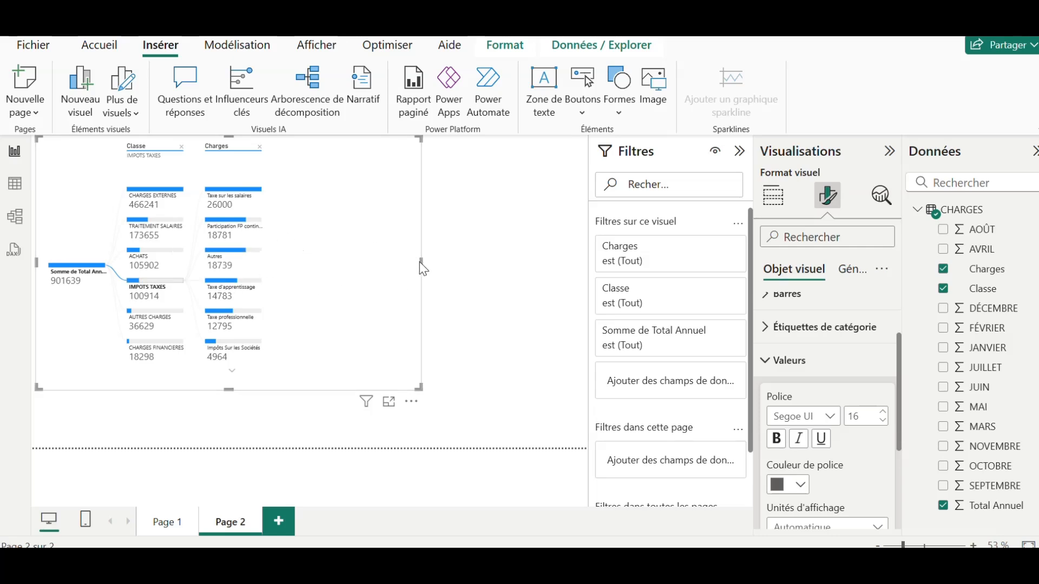
Narrow the decomposition tree's frame to just past the Charges column and deselect the visual
{"action": "left_click_drag", "start_coordinate": [420, 262], "coordinate": [510, 263]}
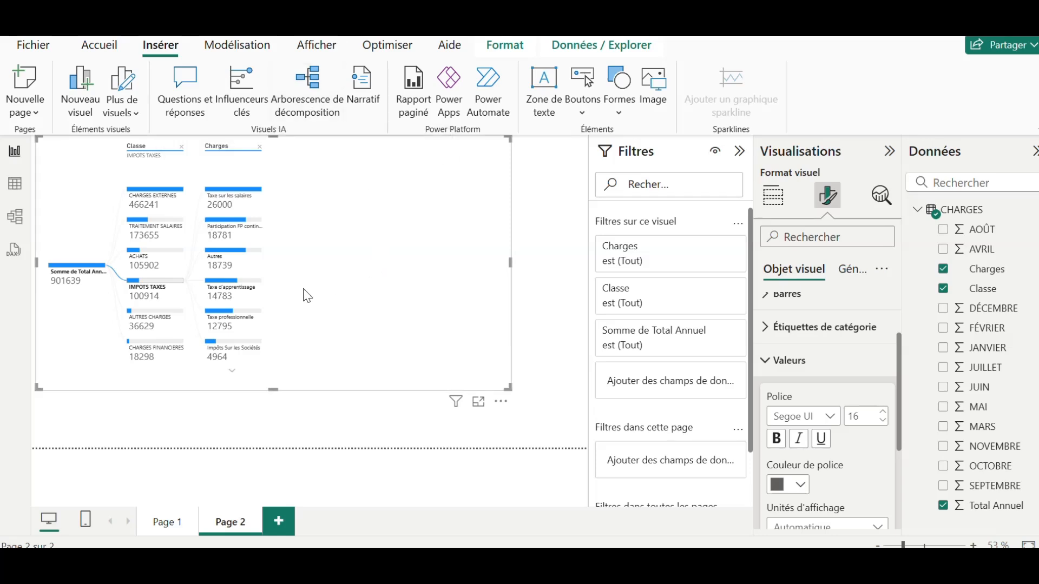
{"action": "left_click_drag", "start_coordinate": [510, 261], "coordinate": [286, 282]}
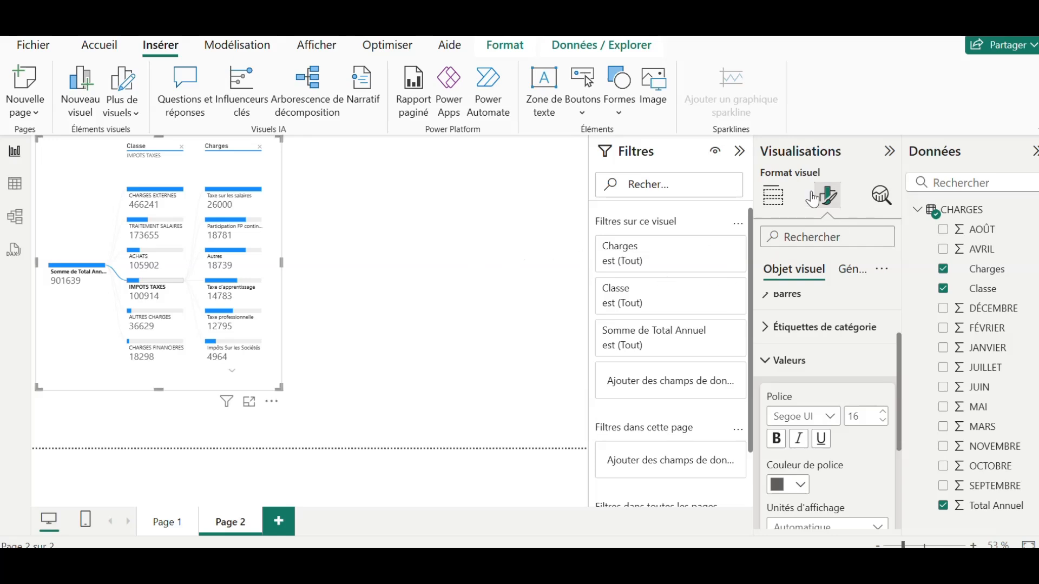
{"action": "left_click", "coordinate": [772, 196]}
{"action": "left_click", "coordinate": [417, 225]}
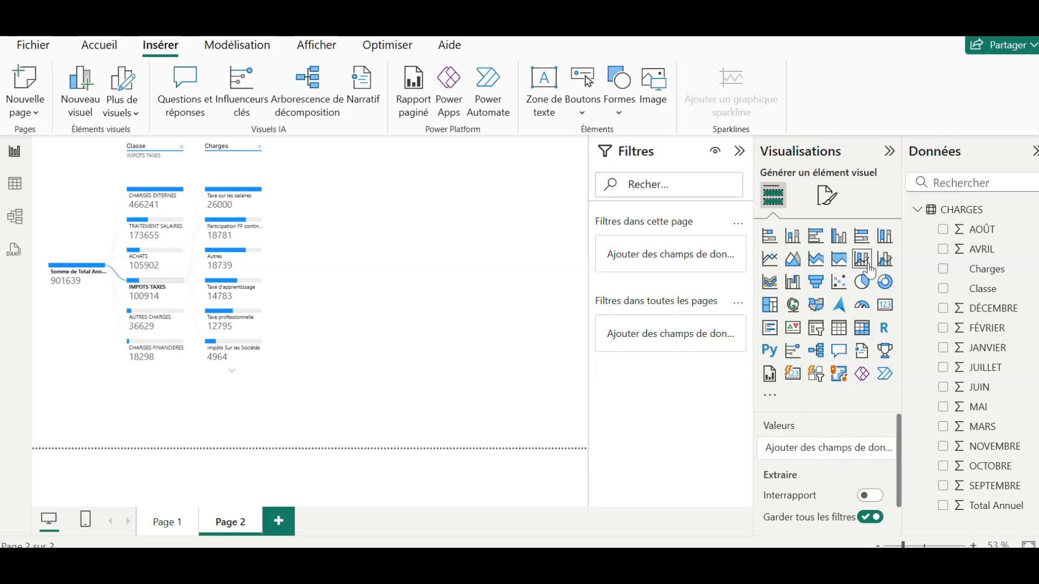
Try a card visual with the Classe field beside the decomposition tree, and delete it
{"action": "left_click", "coordinate": [885, 307]}
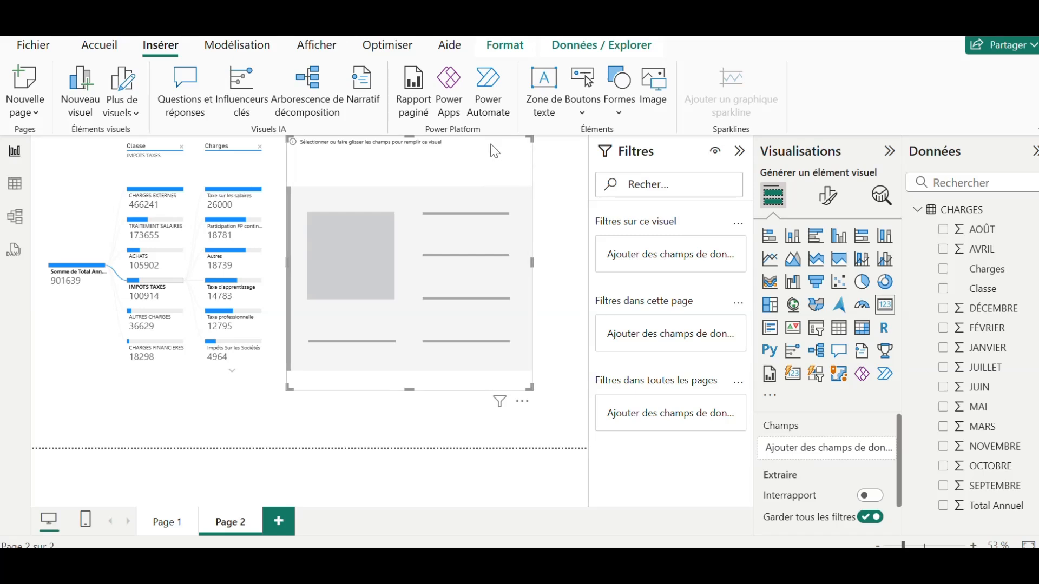
{"action": "key", "text": "Delete"}
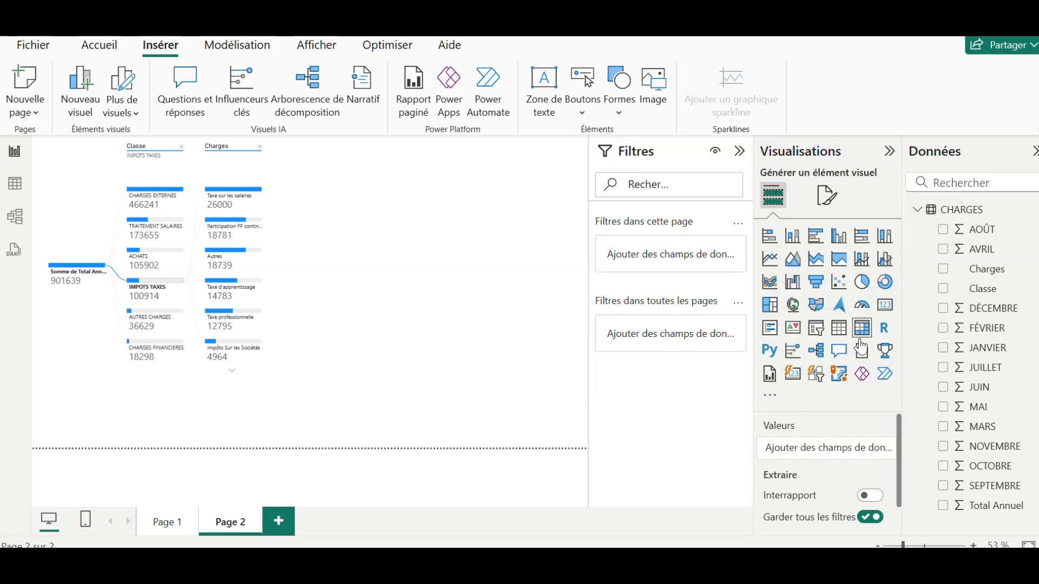
{"action": "left_click", "coordinate": [770, 396]}
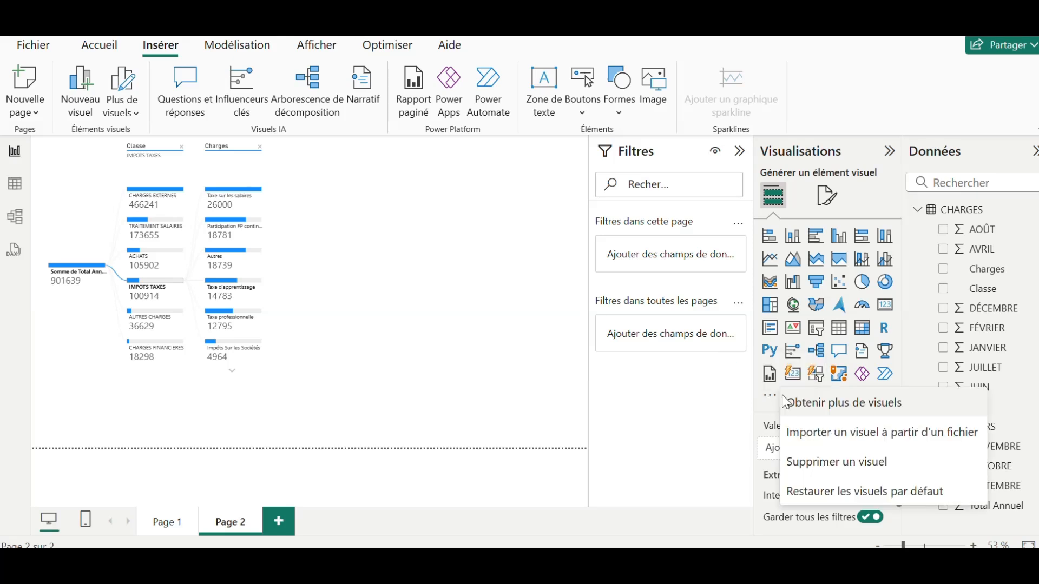
{"action": "left_click", "coordinate": [883, 308]}
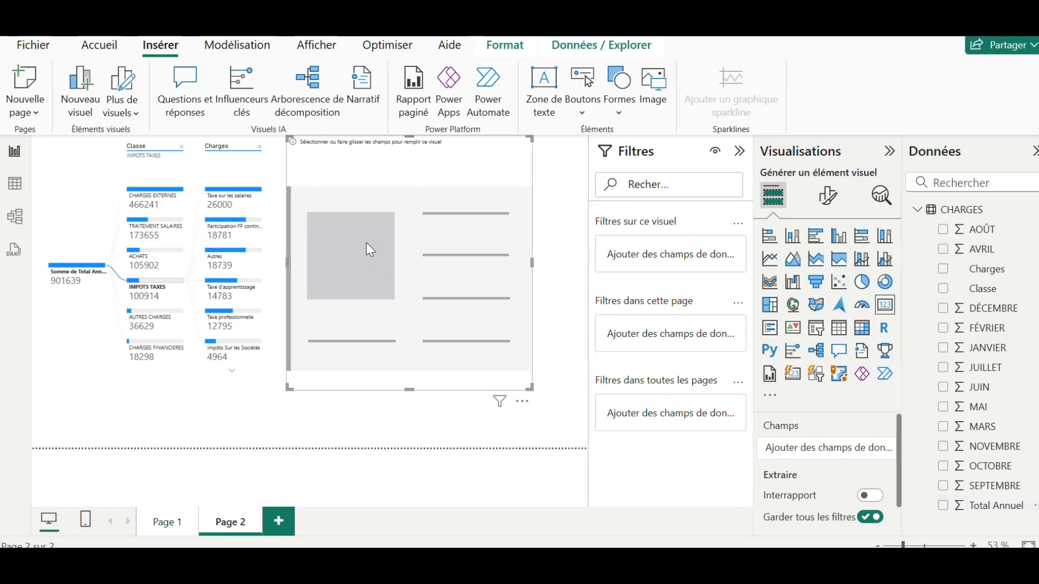
{"action": "left_click", "coordinate": [944, 290]}
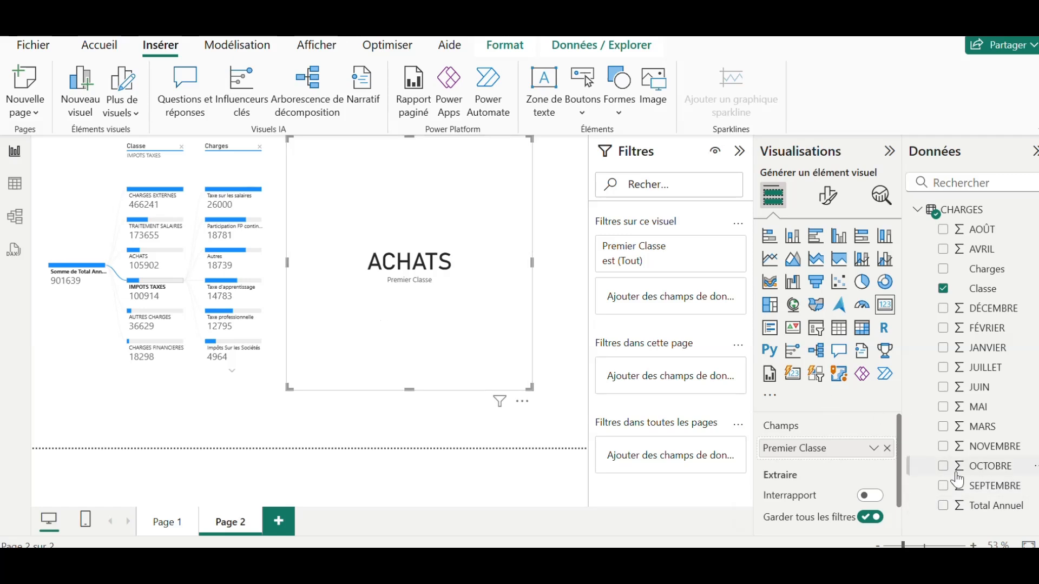
{"action": "left_click", "coordinate": [943, 288]}
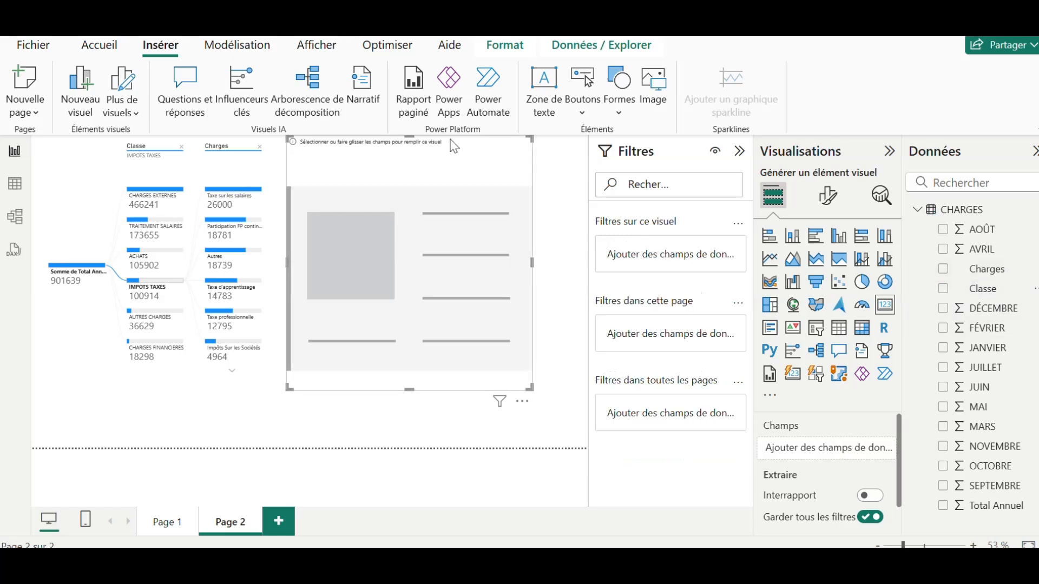
{"action": "key", "text": "Delete"}
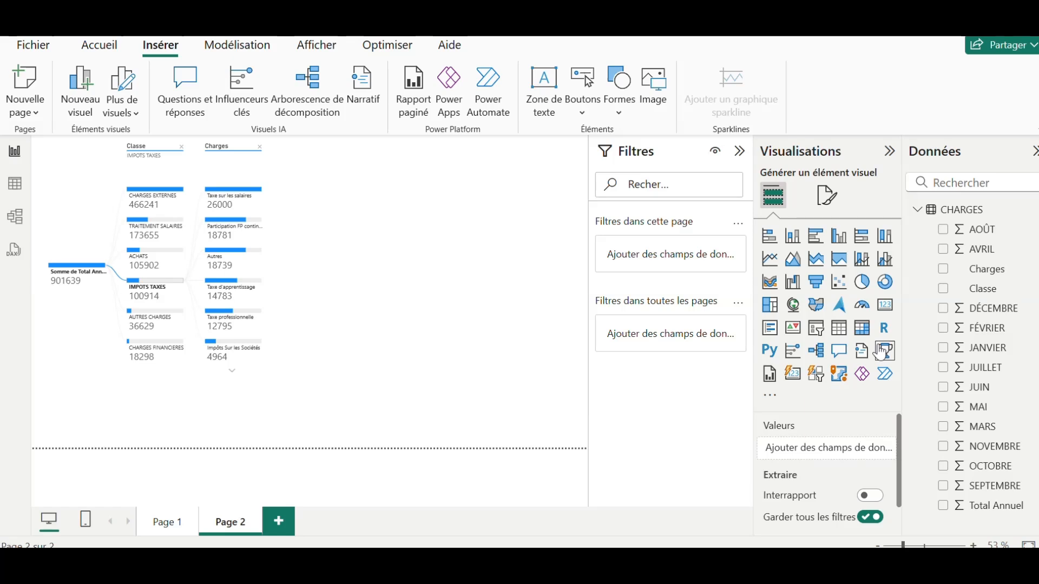
Insert a pie chart of JANVIER by Classe and move it slightly away from the decomposition tree
{"action": "left_click", "coordinate": [862, 282]}
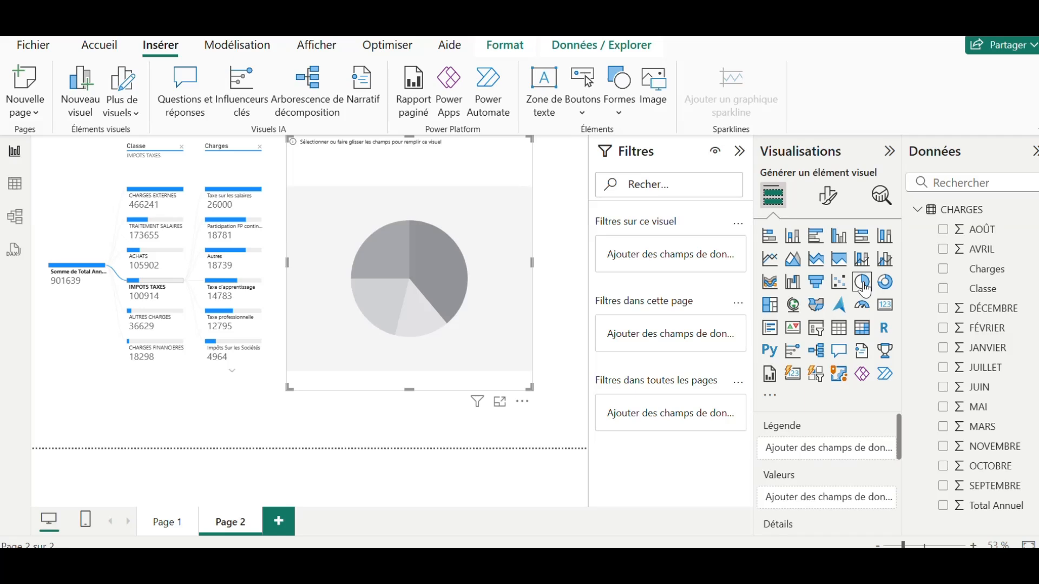
{"action": "left_click", "coordinate": [944, 289]}
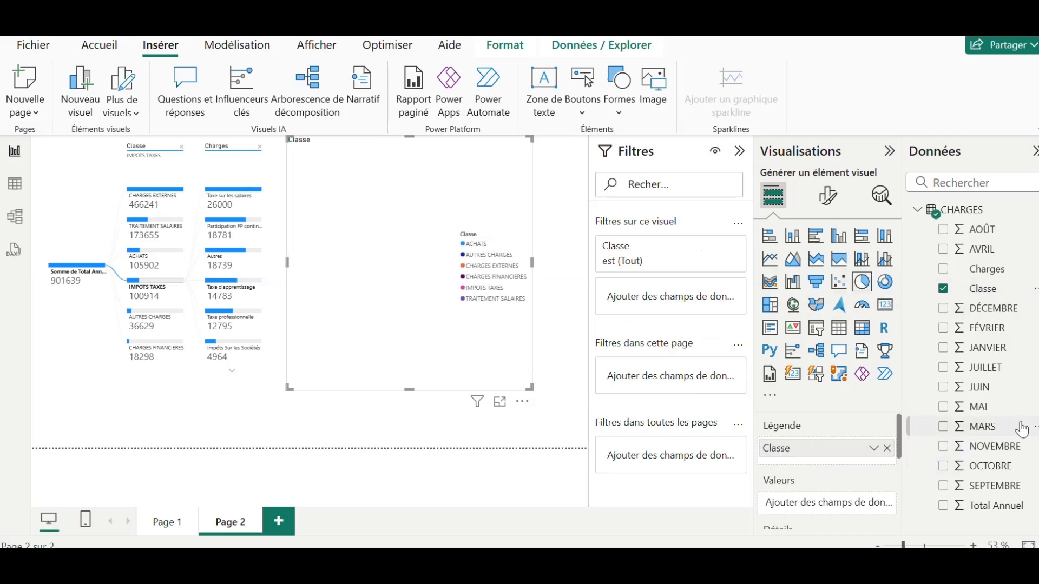
{"action": "left_click", "coordinate": [943, 349]}
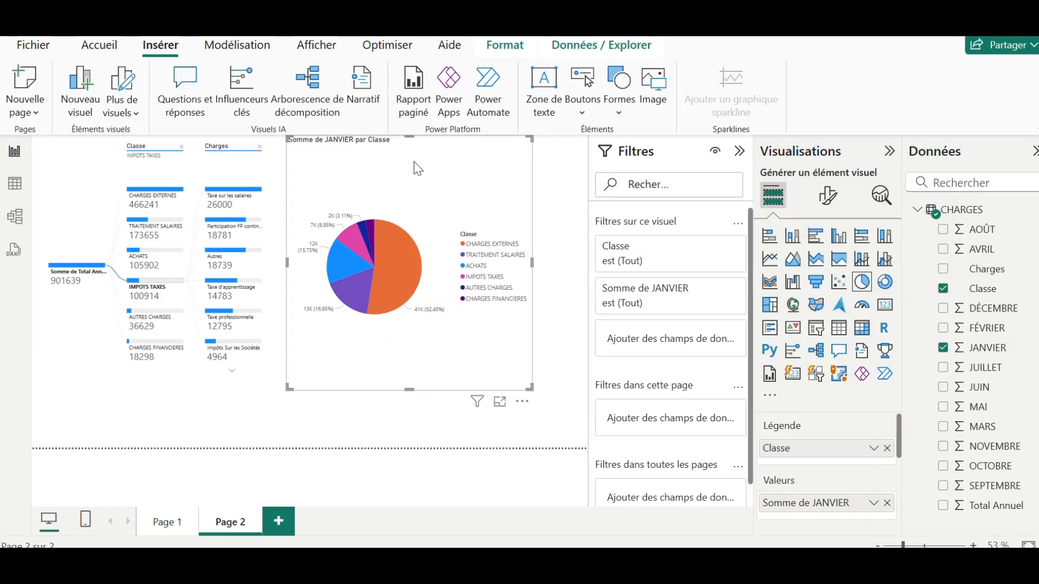
{"action": "left_click_drag", "start_coordinate": [415, 164], "coordinate": [447, 183]}
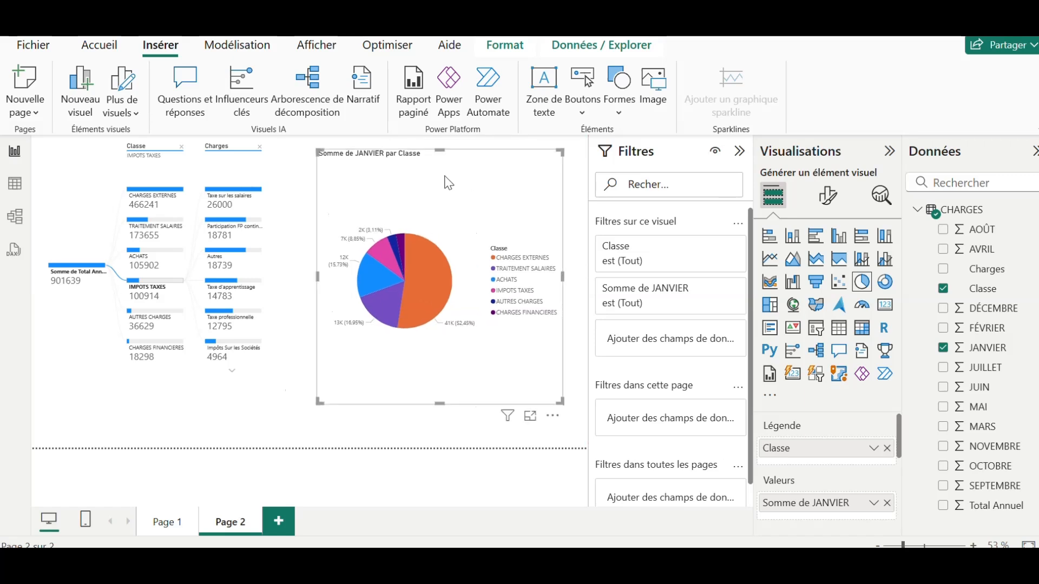
Widen the decomposition tree slightly, then enable its title with the text "Statistiques"
{"action": "left_click", "coordinate": [260, 182]}
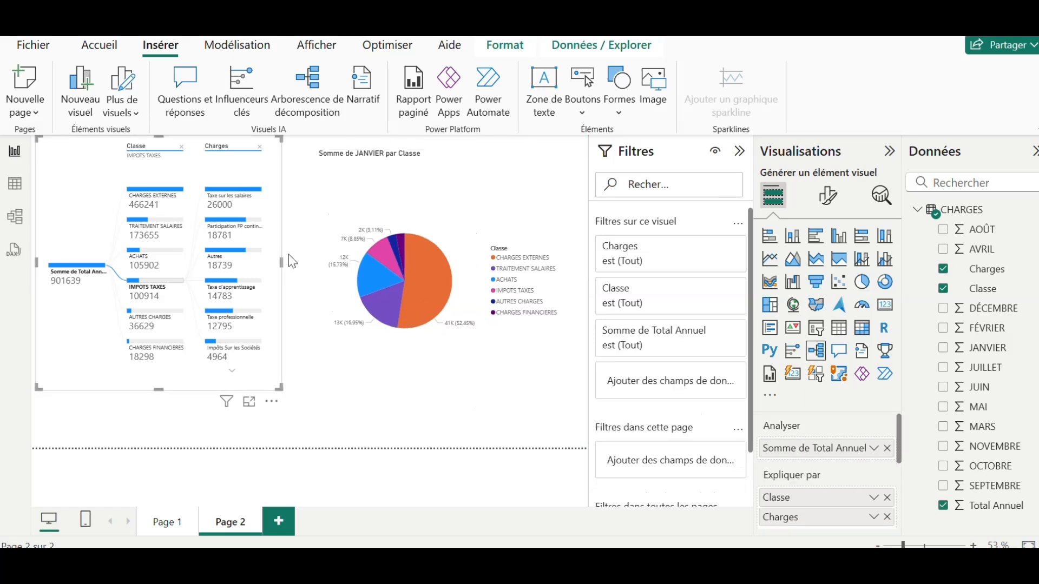
{"action": "left_click_drag", "start_coordinate": [285, 264], "coordinate": [296, 262]}
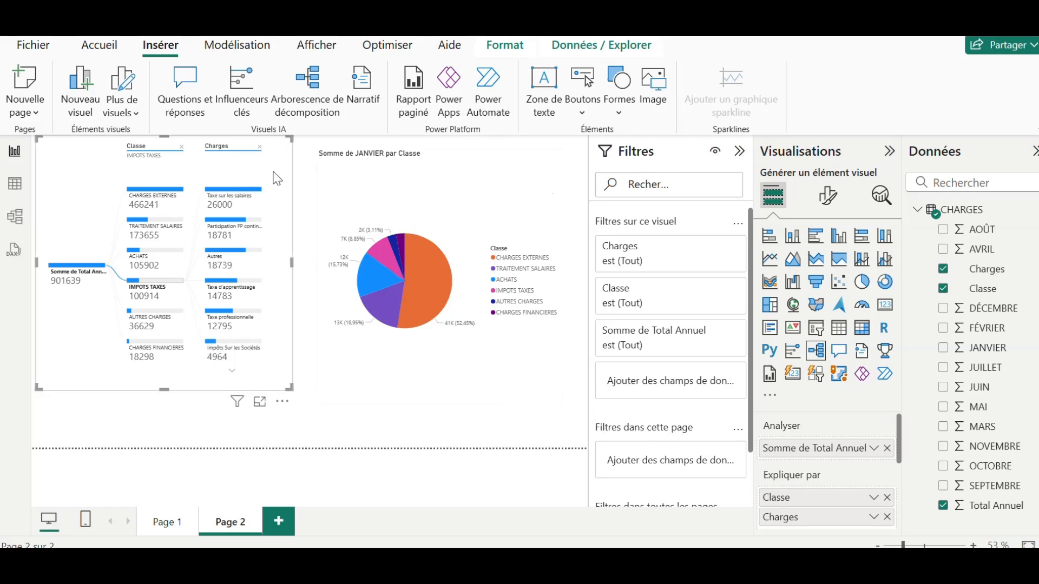
{"action": "left_click", "coordinate": [829, 201]}
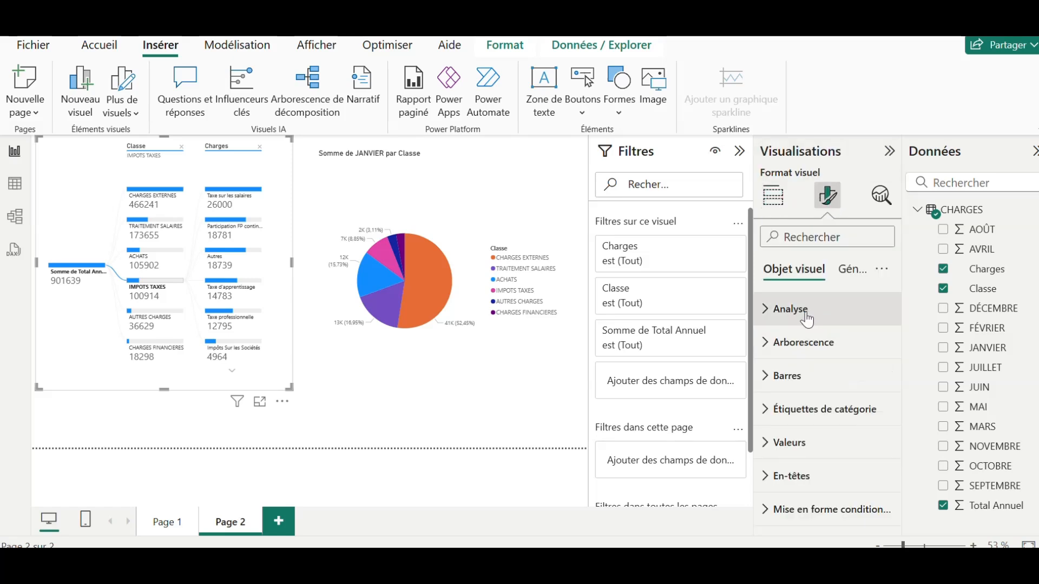
{"action": "left_click", "coordinate": [856, 276]}
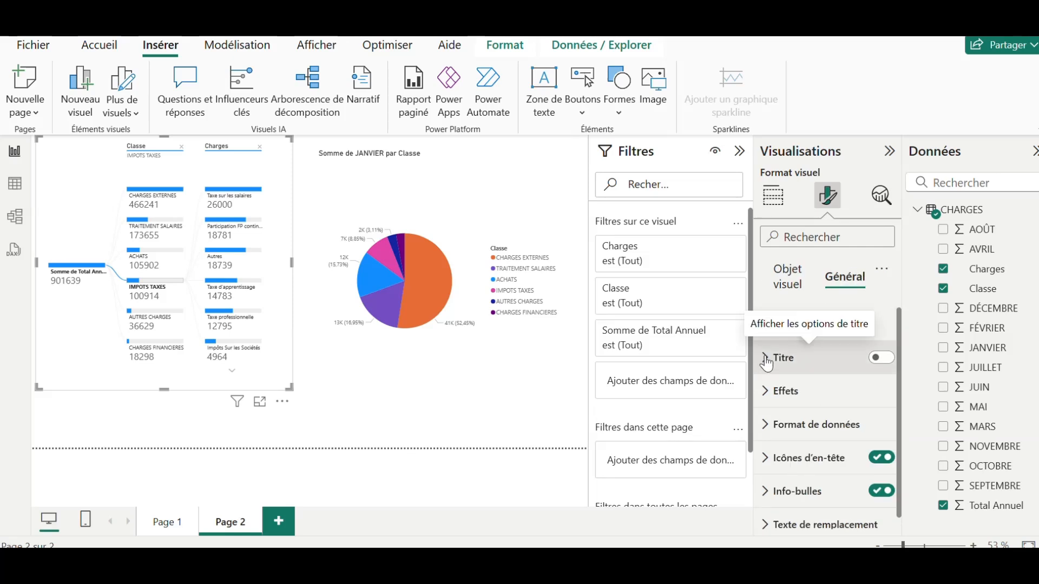
{"action": "left_click", "coordinate": [887, 359]}
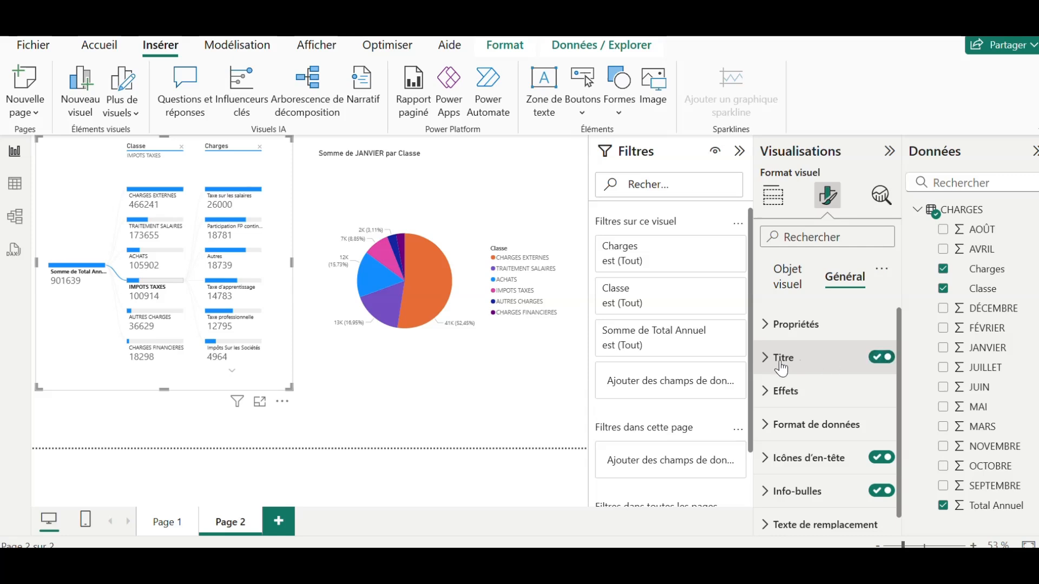
{"action": "left_click", "coordinate": [774, 364]}
{"action": "scroll", "coordinate": [793, 384], "scroll_direction": "down", "scroll_amount": 1}
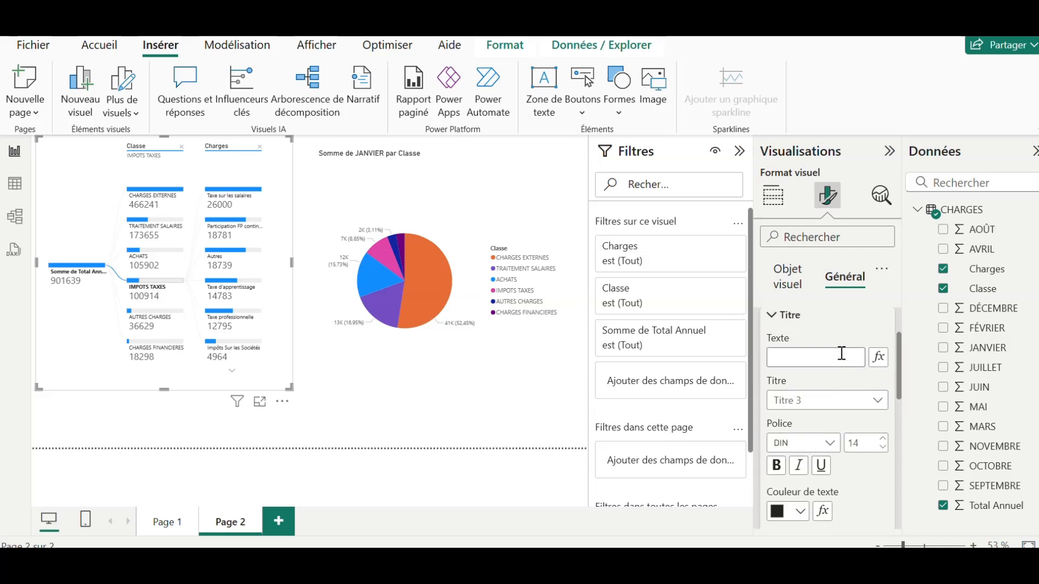
{"action": "left_click", "coordinate": [826, 358]}
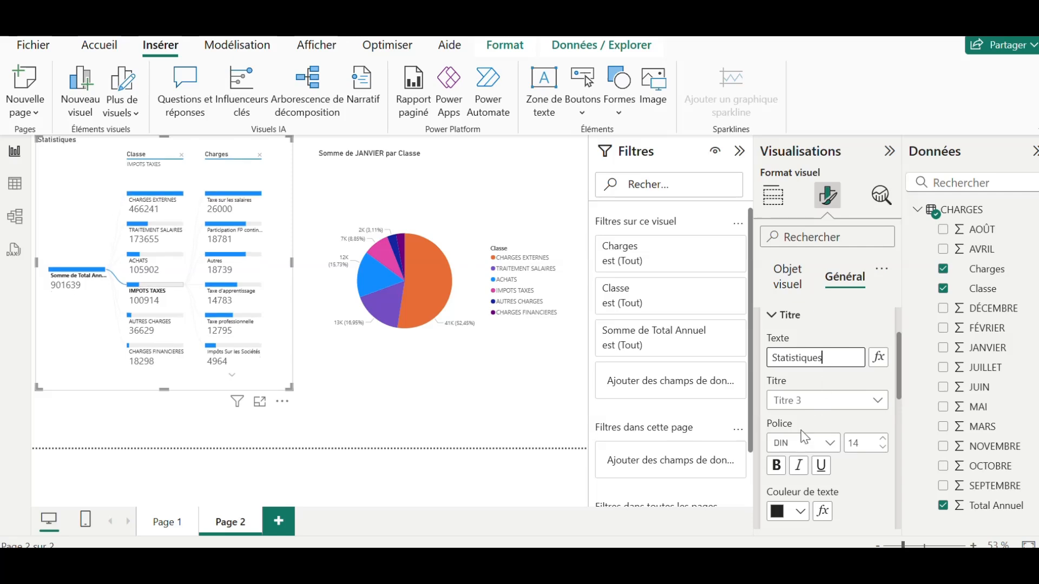
Set the Statistiques title's font size to 25 and its text colour to the theme red
{"action": "left_click", "coordinate": [882, 438]}
{"action": "left_click", "coordinate": [883, 440]}
{"action": "left_click", "coordinate": [882, 440]}
{"action": "left_click", "coordinate": [883, 439]}
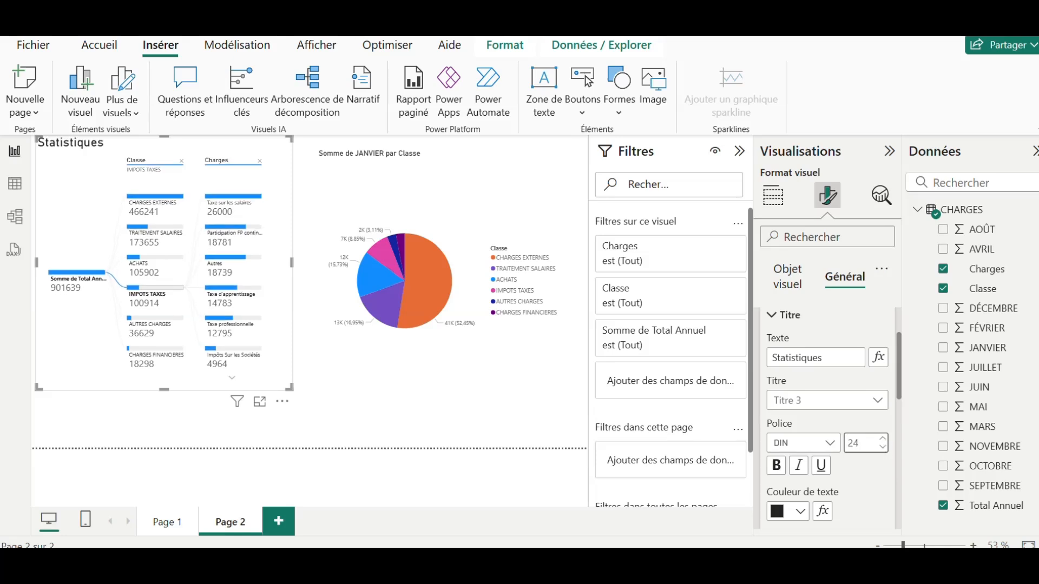
{"action": "left_click", "coordinate": [801, 512]}
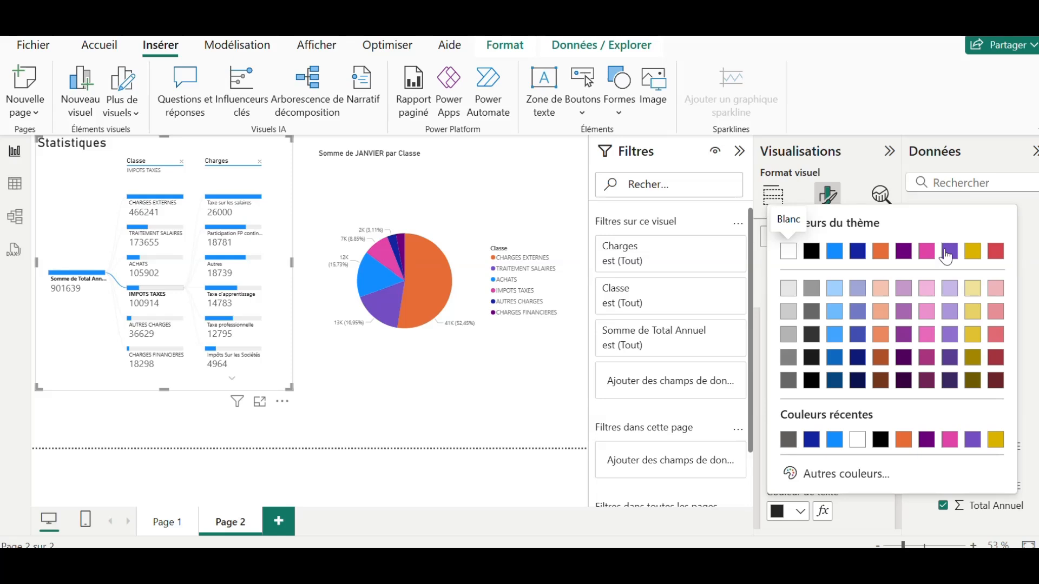
{"action": "left_click", "coordinate": [996, 251]}
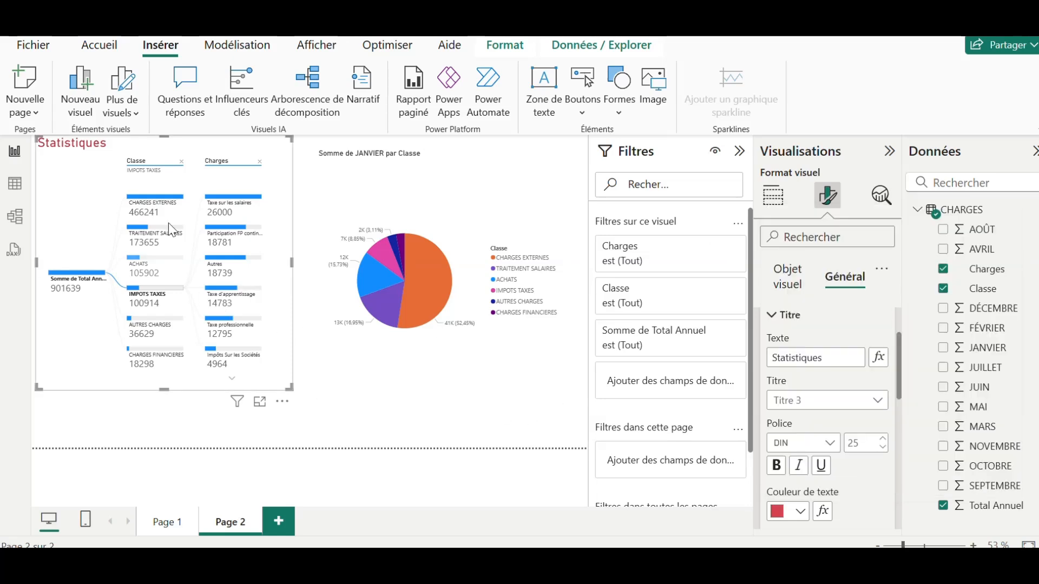
Shift and enlarge the decomposition tree towards the page's lower edge, and move the pie chart slightly down beside it
{"action": "left_click_drag", "start_coordinate": [62, 161], "coordinate": [66, 162]}
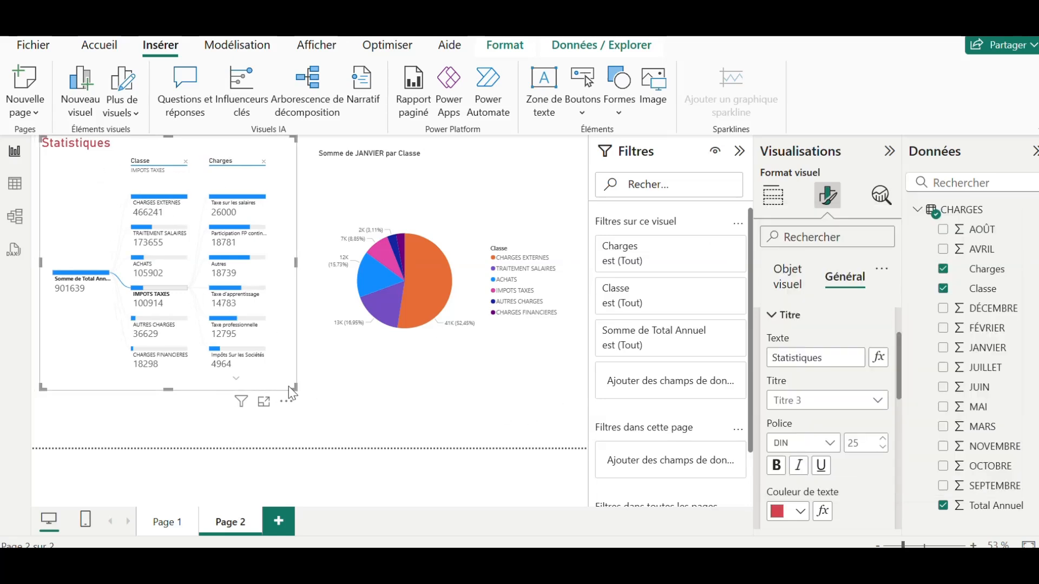
{"action": "left_click_drag", "start_coordinate": [295, 386], "coordinate": [309, 419]}
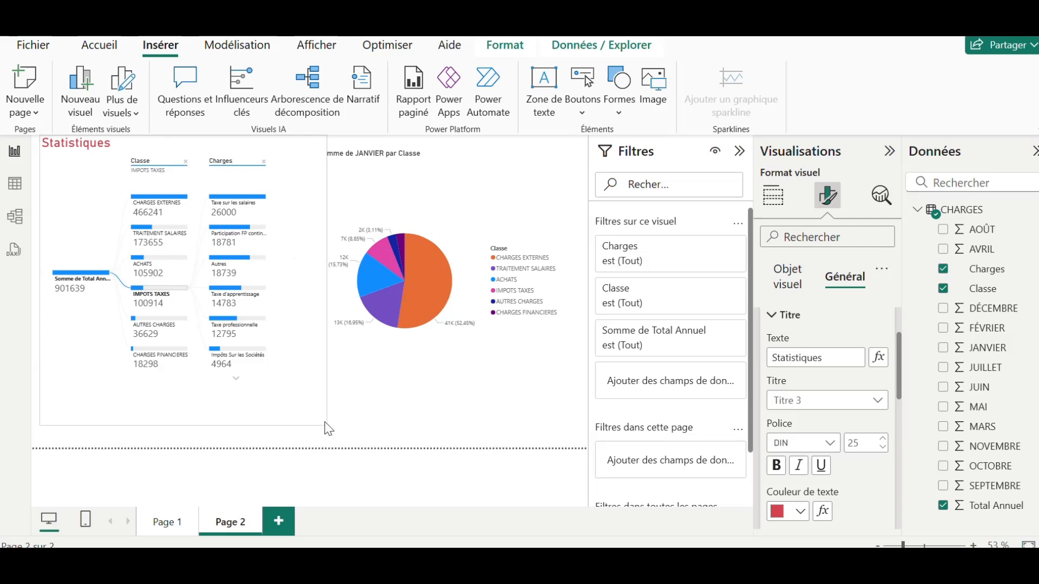
{"action": "left_click", "coordinate": [475, 230]}
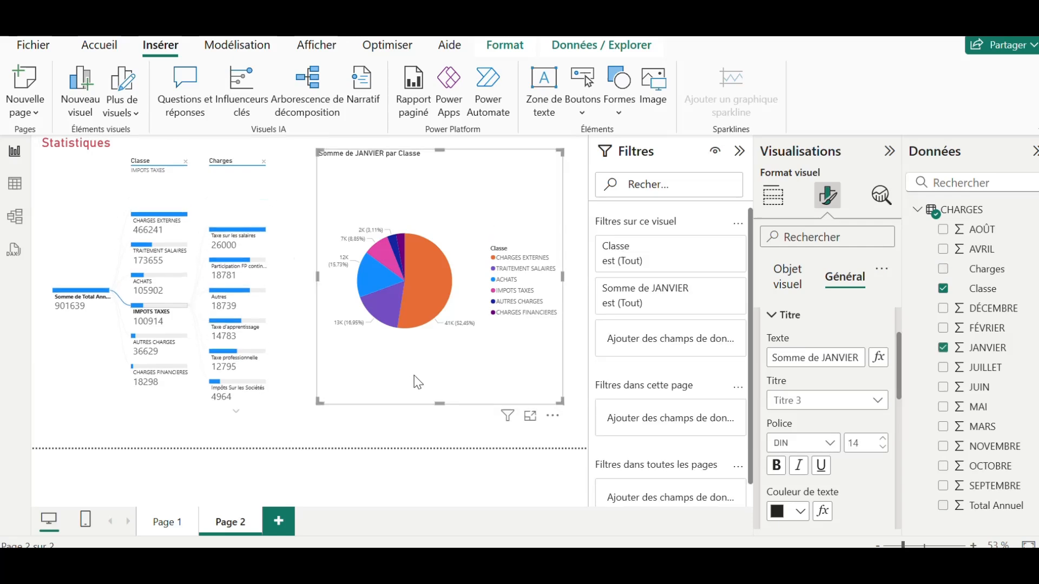
{"action": "left_click_drag", "start_coordinate": [417, 381], "coordinate": [416, 403]}
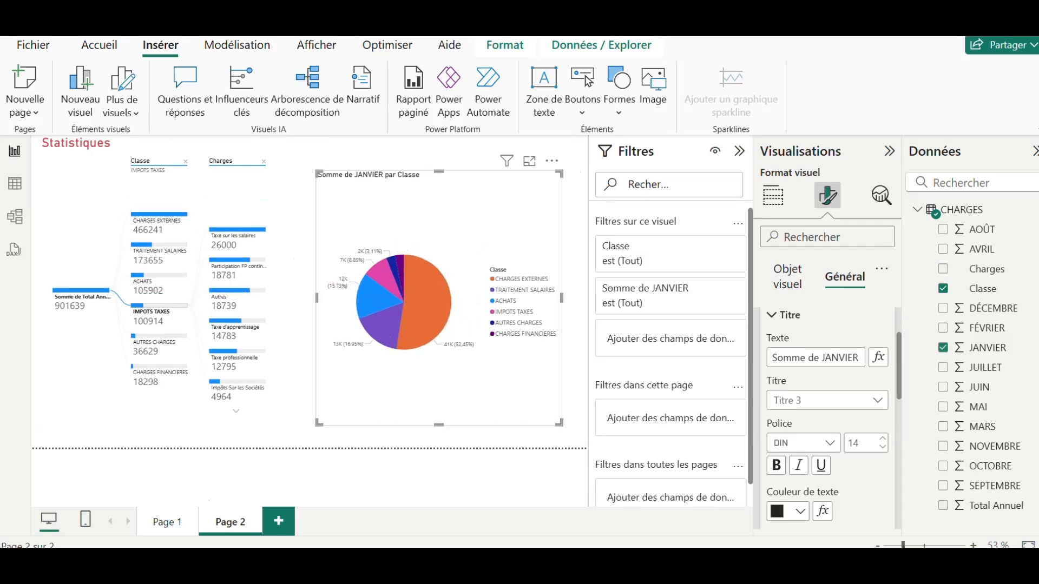
Return to Page 1 and view the report's file options, such as saving and publishing
{"action": "left_click", "coordinate": [163, 522]}
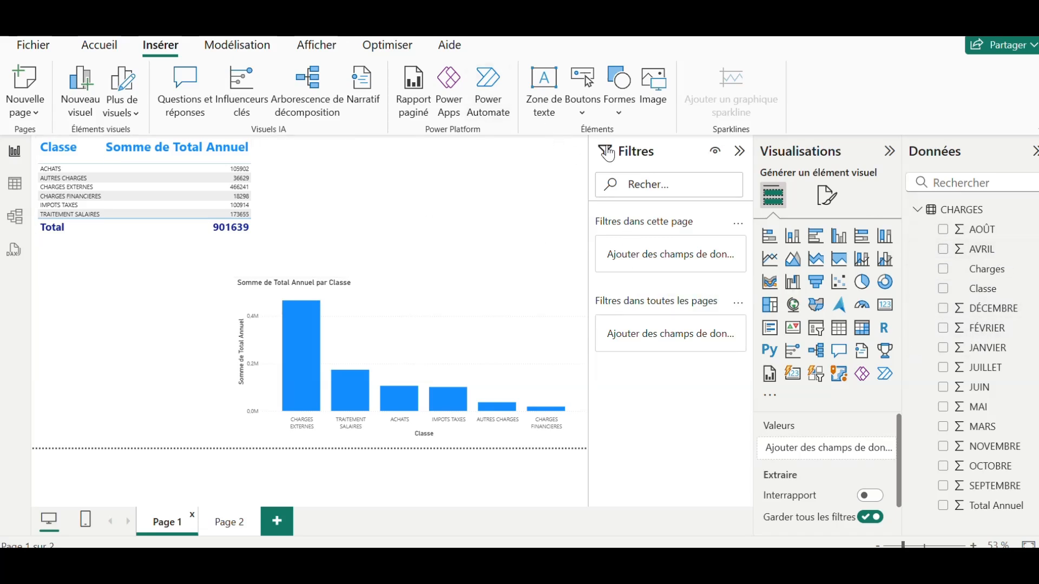
{"action": "left_click", "coordinate": [32, 44]}
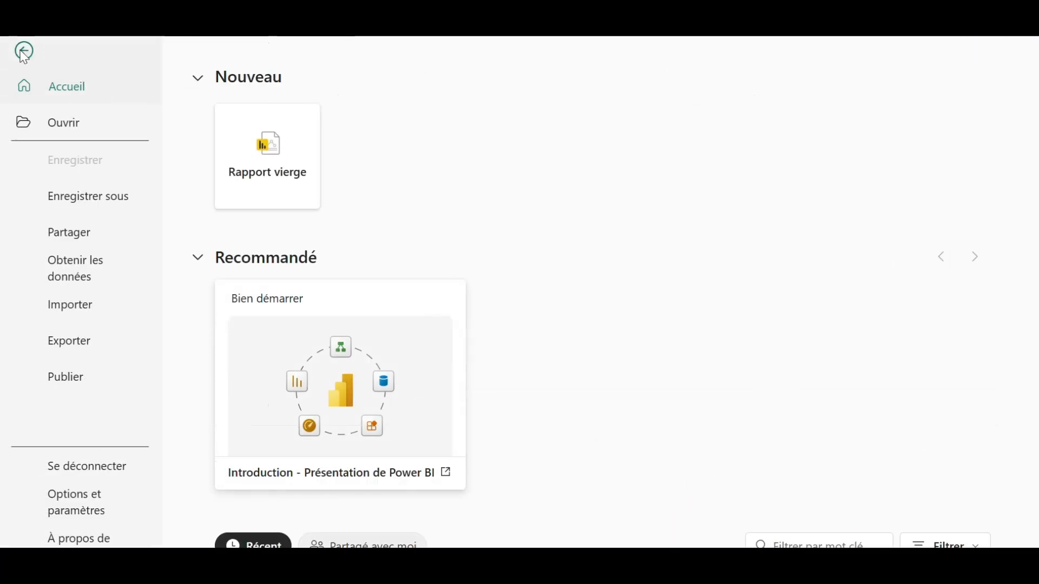
{"action": "left_click", "coordinate": [24, 54]}
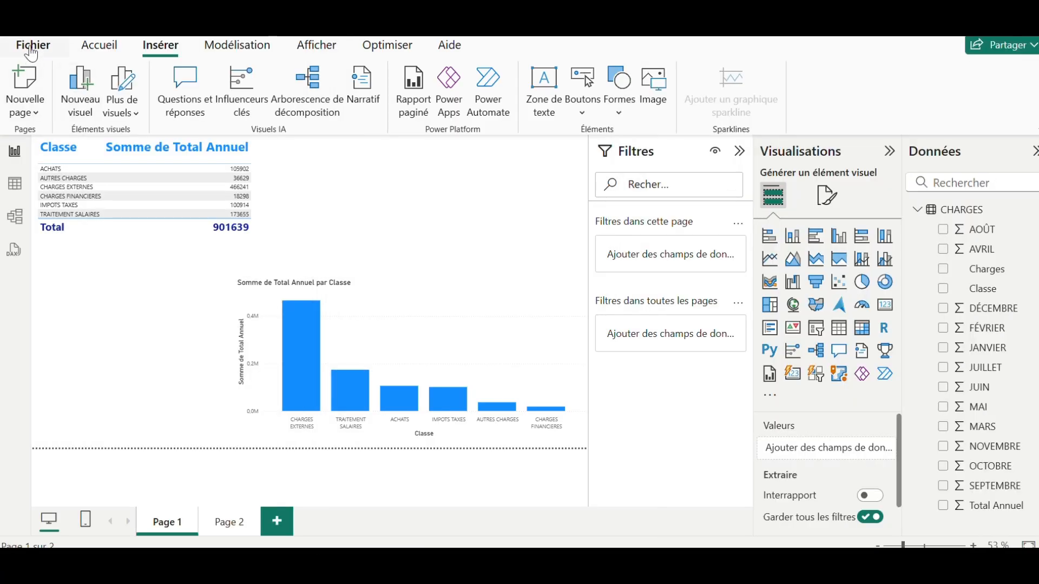